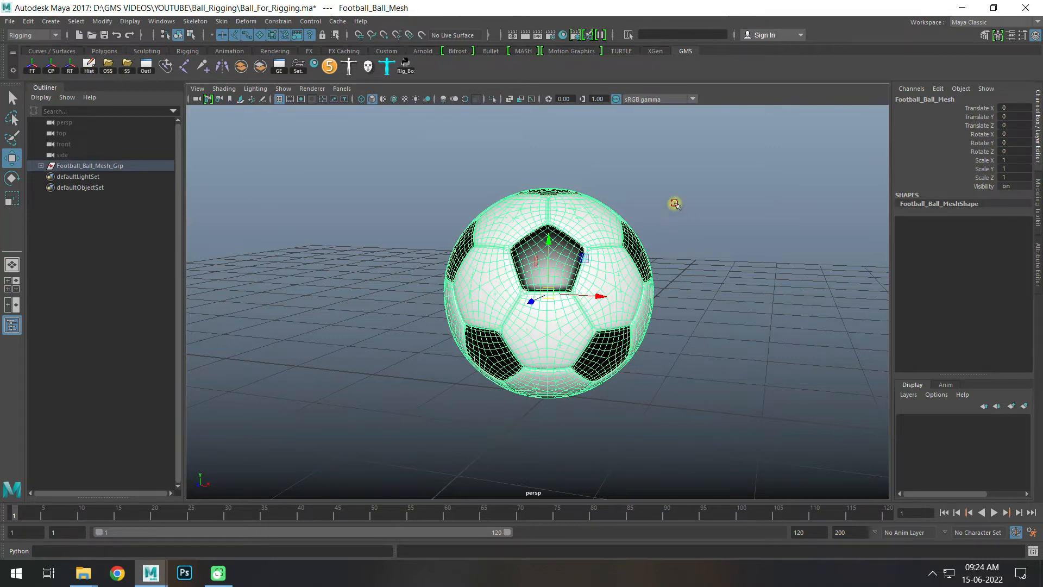
# Step: Open the RigBox Reborn tool and create a square control curve at the base of the football
pyautogui.click(674, 204)
pyautogui.click(404, 68)
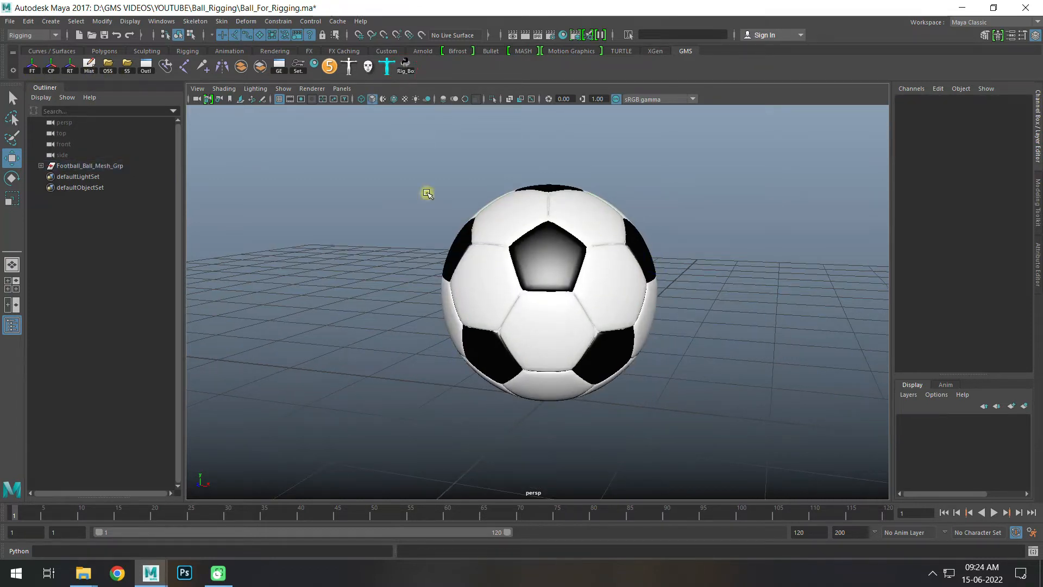
pyautogui.moveTo(403, 197); pyautogui.dragTo(757, 118)
pyautogui.click(742, 137)
pyautogui.click(831, 238)
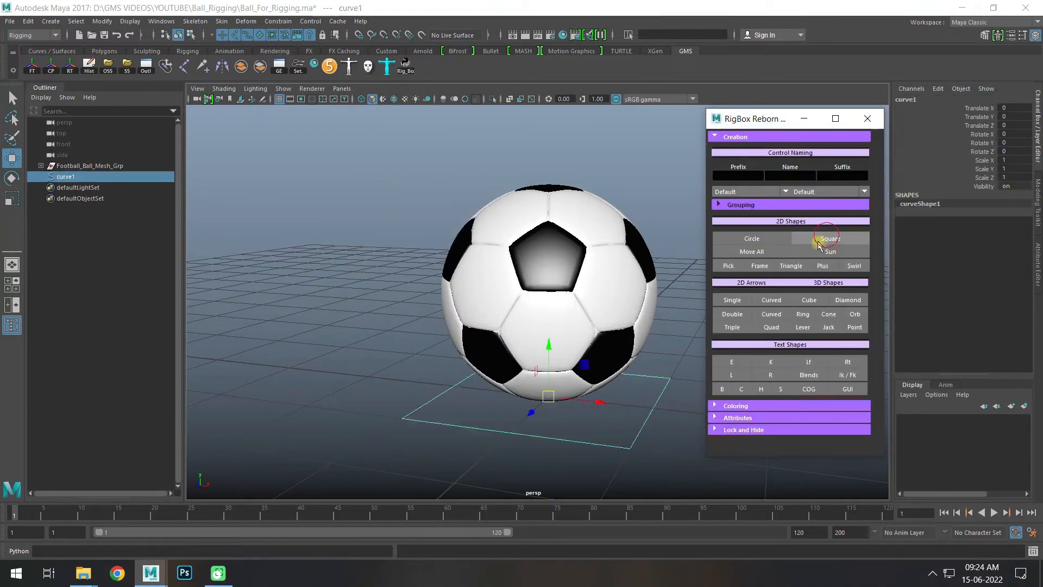
# Step: Scale the square control uniformly to about 1.17 so it extends beyond the ball in the top view
pyautogui.keyDown('alt'); pyautogui.moveTo(457, 391); pyautogui.dragTo(427, 363); pyautogui.keyUp('alt')
pyautogui.press('space')
pyautogui.press('space')
pyautogui.press('r')
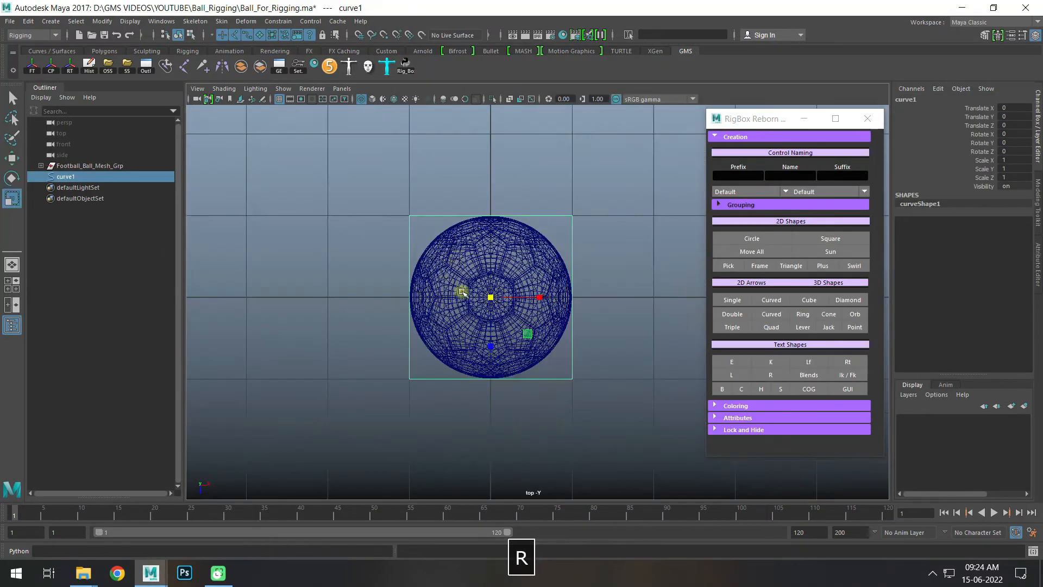
pyautogui.moveTo(489, 299); pyautogui.dragTo(507, 311)
pyautogui.press('space')
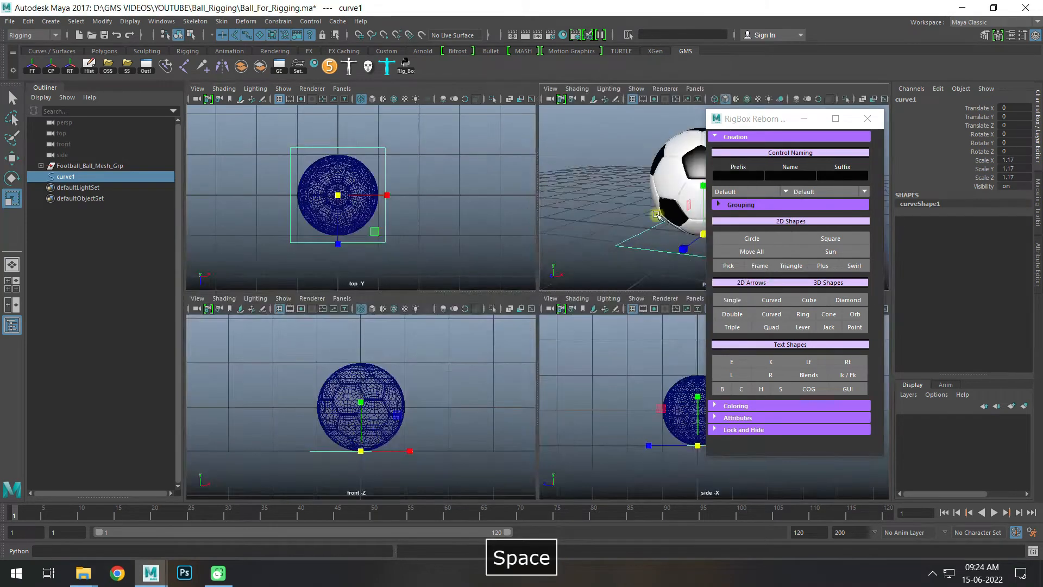
pyautogui.press('space')
pyautogui.keyDown('alt'); pyautogui.moveTo(594, 268); pyautogui.dragTo(635, 185); pyautogui.keyUp('alt')
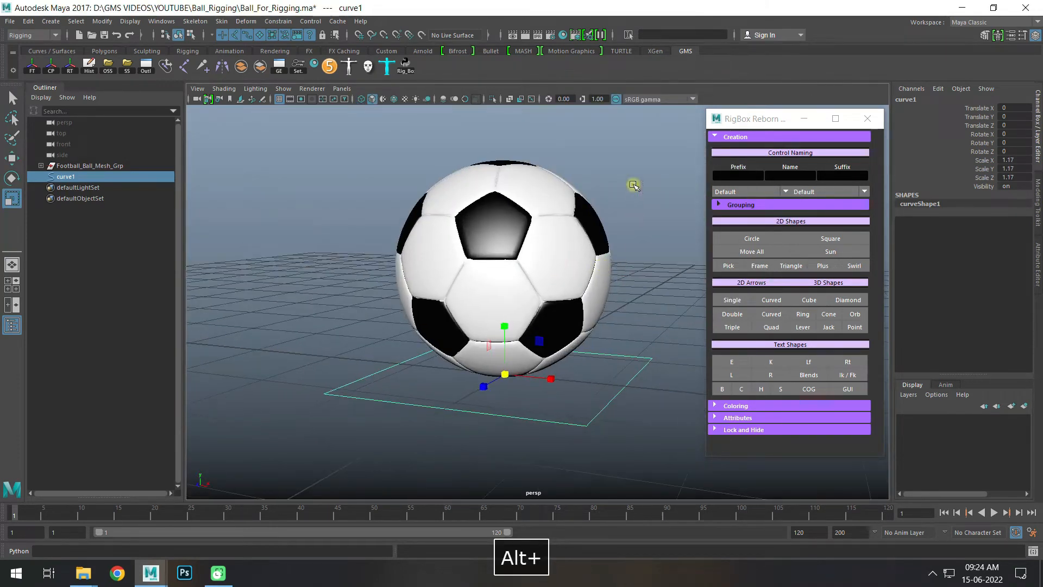
# Step: Create a double curved 2D arrow control and set its Rotate X to 90
pyautogui.click(783, 314)
pyautogui.press('w')
pyautogui.keyDown('alt'); pyautogui.moveTo(578, 329); pyautogui.dragTo(509, 417); pyautogui.keyUp('alt')
pyautogui.press('space')
pyautogui.press('space')
pyautogui.press('e')
pyautogui.click(1014, 133)
pyautogui.write('90')
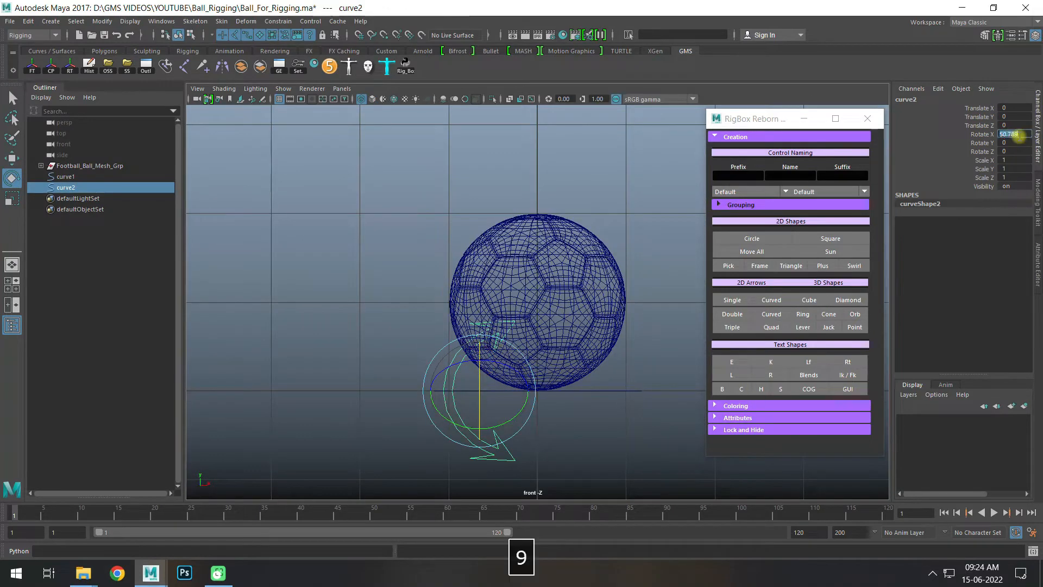
pyautogui.press('Return')
# Step: Set the curved arrow control's Rotate Z to -90 so it arches upward
pyautogui.moveTo(514, 359); pyautogui.dragTo(1011, 279)
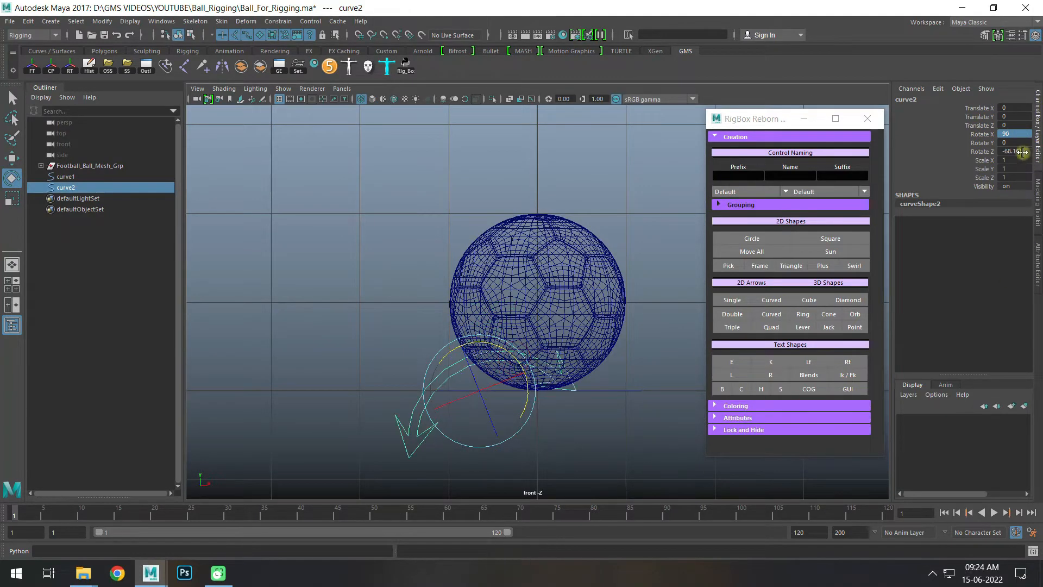
pyautogui.click(1014, 151)
pyautogui.write('-90')
pyautogui.press('Return')
# Step: Move the curved arrow control over the top of the ball, at about Translate X 0.657 and Translate Y 2
pyautogui.press('w')
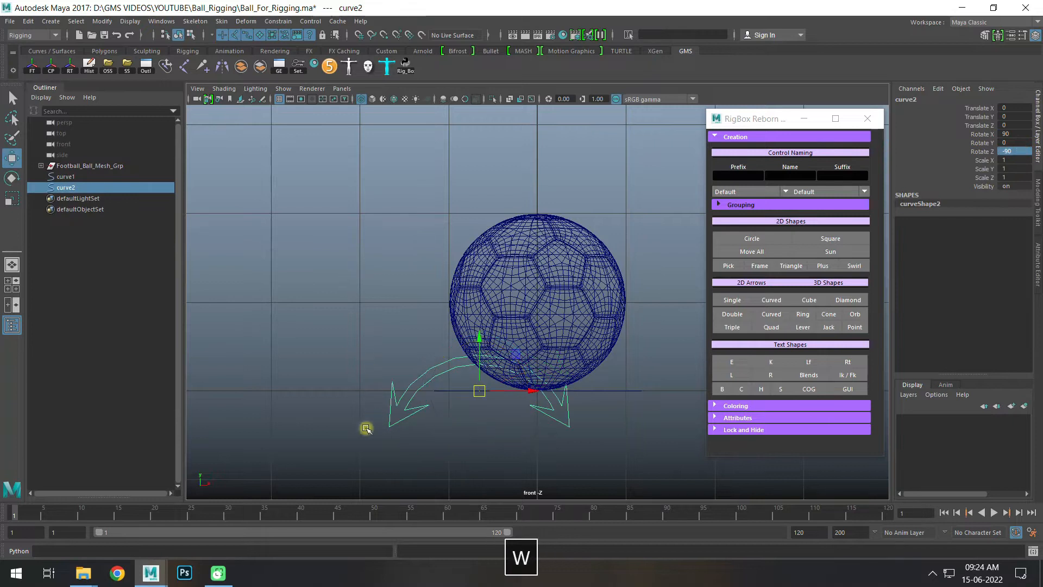
pyautogui.moveTo(478, 380); pyautogui.dragTo(549, 190)
pyautogui.press('space')
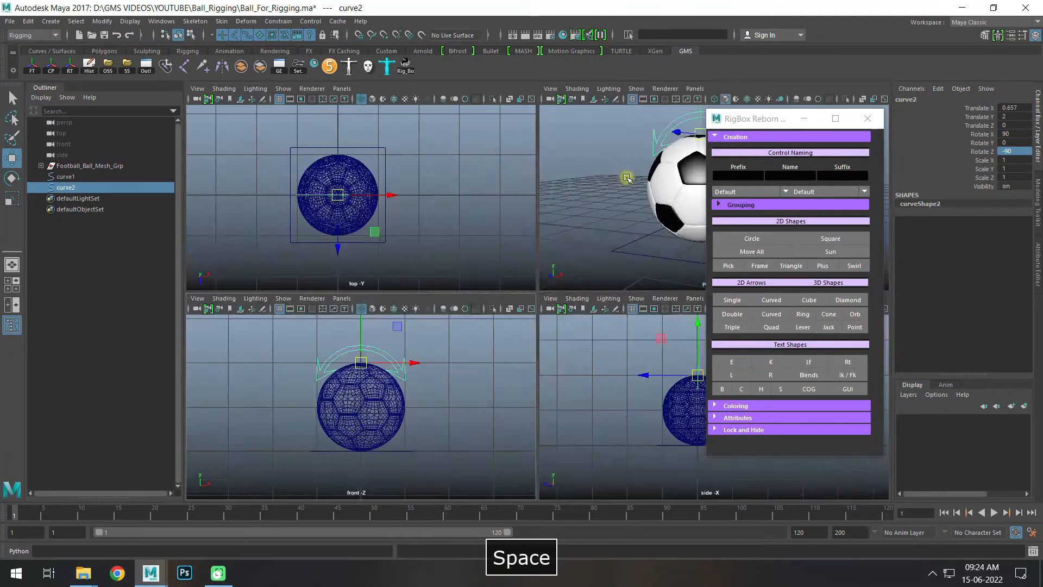
pyautogui.press('space')
pyautogui.keyDown('alt'); pyautogui.moveTo(598, 272); pyautogui.dragTo(574, 307); pyautogui.keyUp('alt')
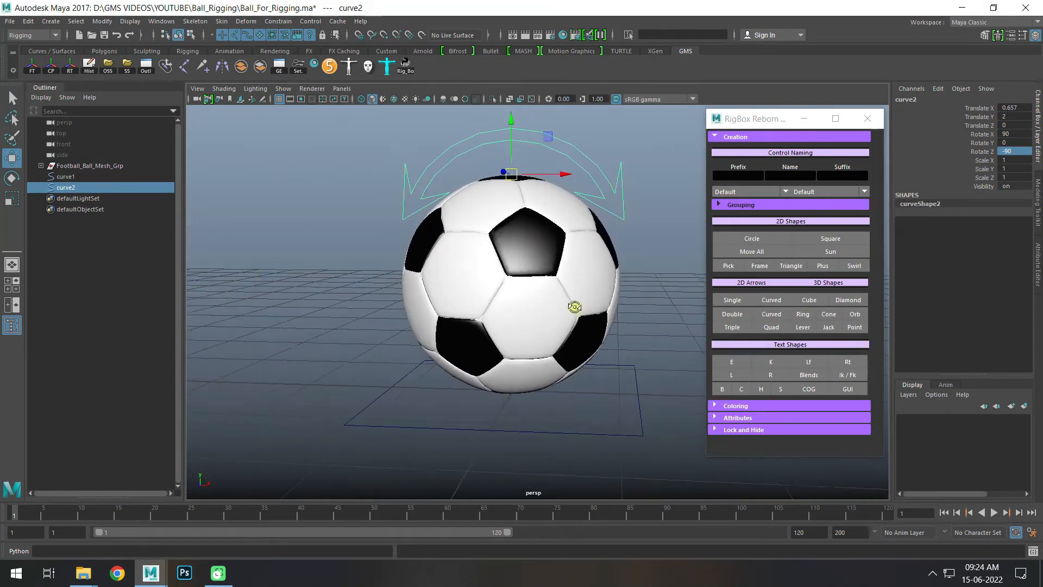
pyautogui.click(659, 244)
pyautogui.keyDown('alt'); pyautogui.moveTo(659, 245); pyautogui.dragTo(591, 291); pyautogui.keyUp('alt')
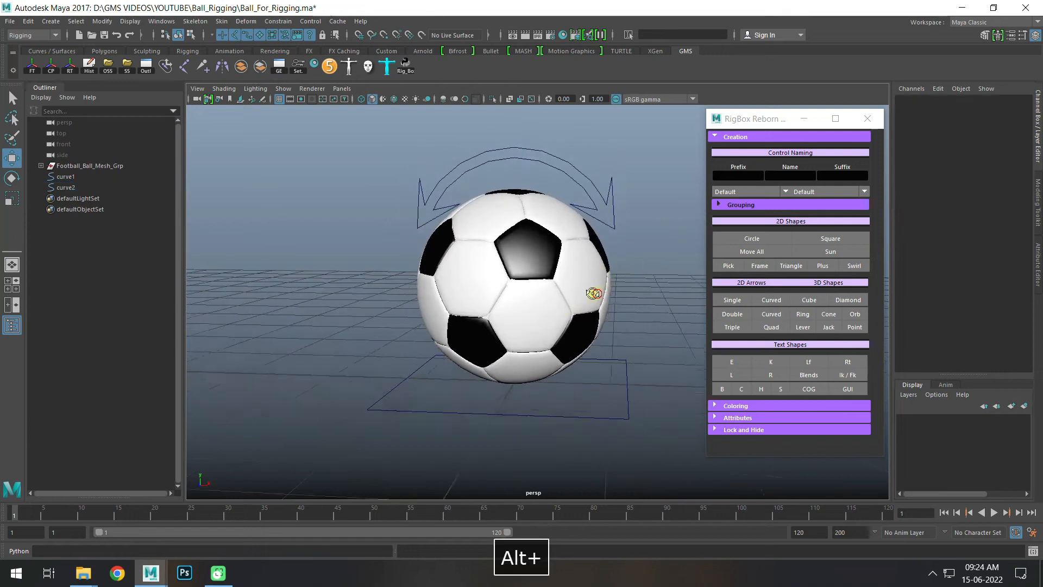
# Step: Create a circle control and raise it with grid snapping to the ball's centre, at Translate Y 1
pyautogui.click(753, 240)
pyautogui.press('w')
pyautogui.press('space')
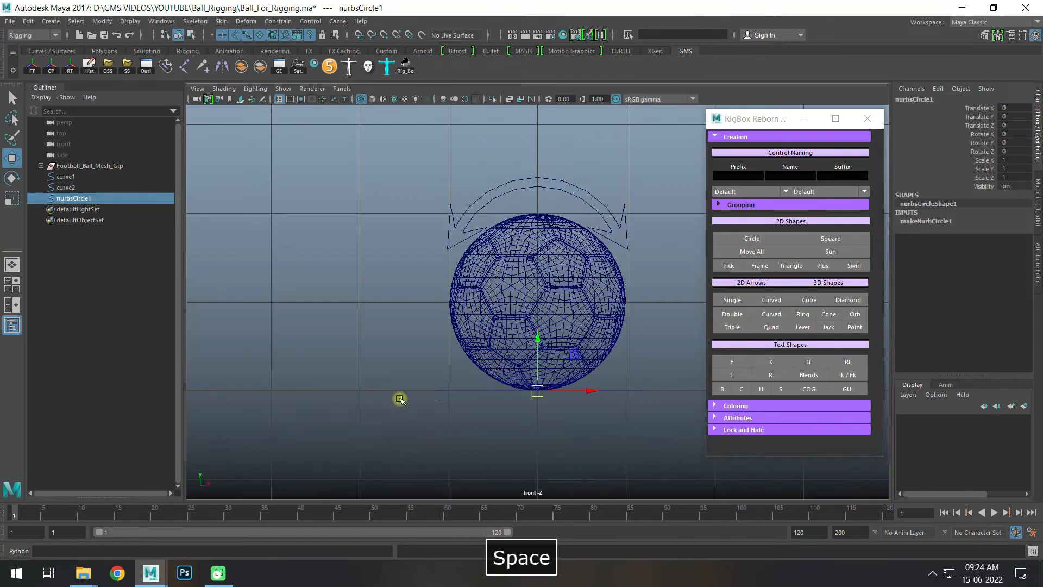
pyautogui.keyDown('alt'); pyautogui.moveTo(496, 362); pyautogui.dragTo(491, 363, button='middle'); pyautogui.keyUp('alt')
pyautogui.press('x')
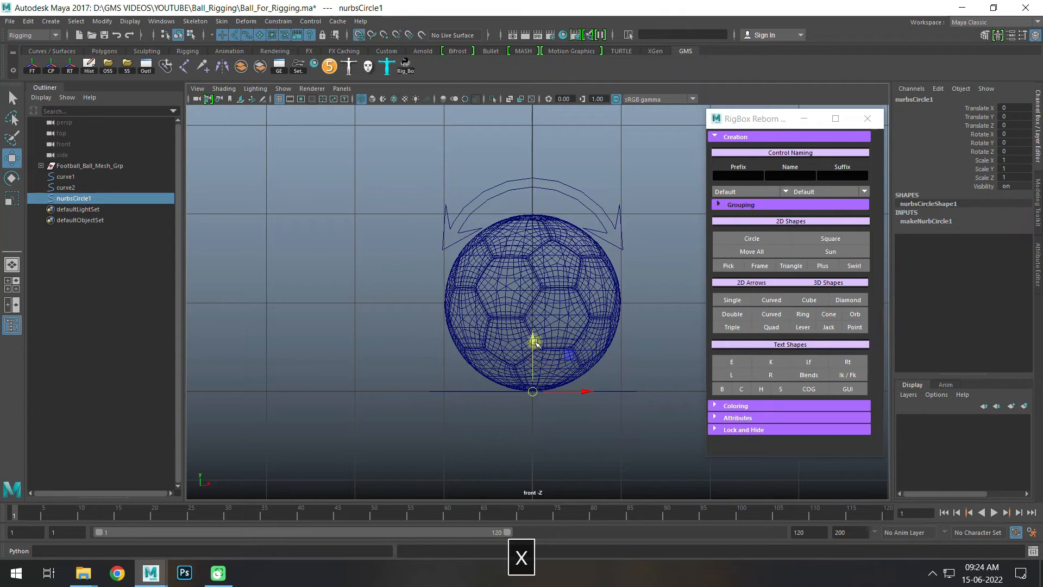
pyautogui.moveTo(534, 341); pyautogui.dragTo(535, 256)
pyautogui.press('space')
pyautogui.keyDown('alt'); pyautogui.moveTo(547, 315); pyautogui.dragTo(536, 316); pyautogui.keyUp('alt')
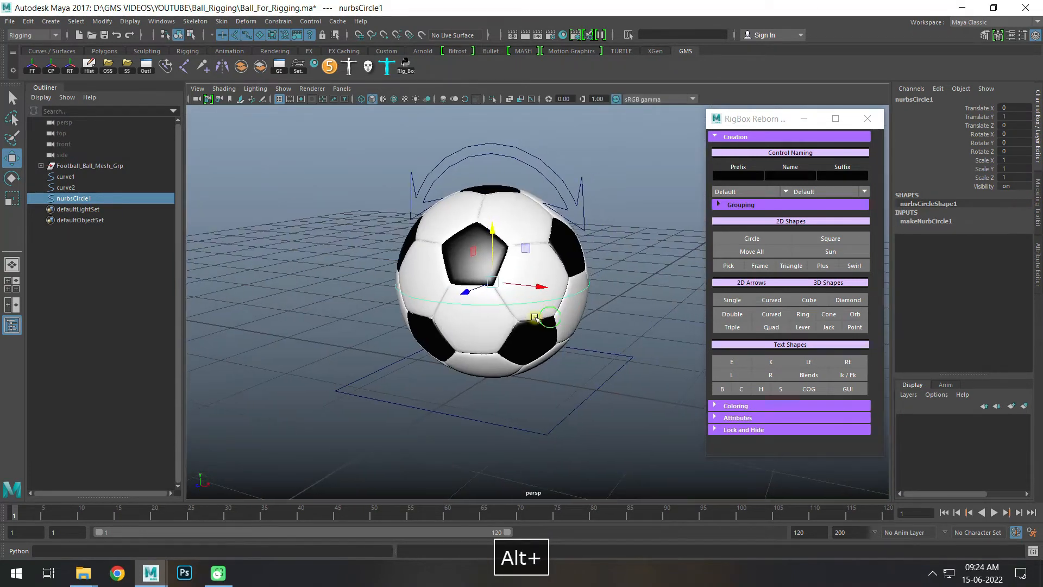
# Step: Scale the circle control uniformly to about 1.184 so it surrounds the ball
pyautogui.press('r')
pyautogui.moveTo(493, 282); pyautogui.dragTo(585, 320)
pyautogui.click(647, 294)
# Step: Rename the square control curve as Main_Ctrl
pyautogui.doubleClick(76, 177)
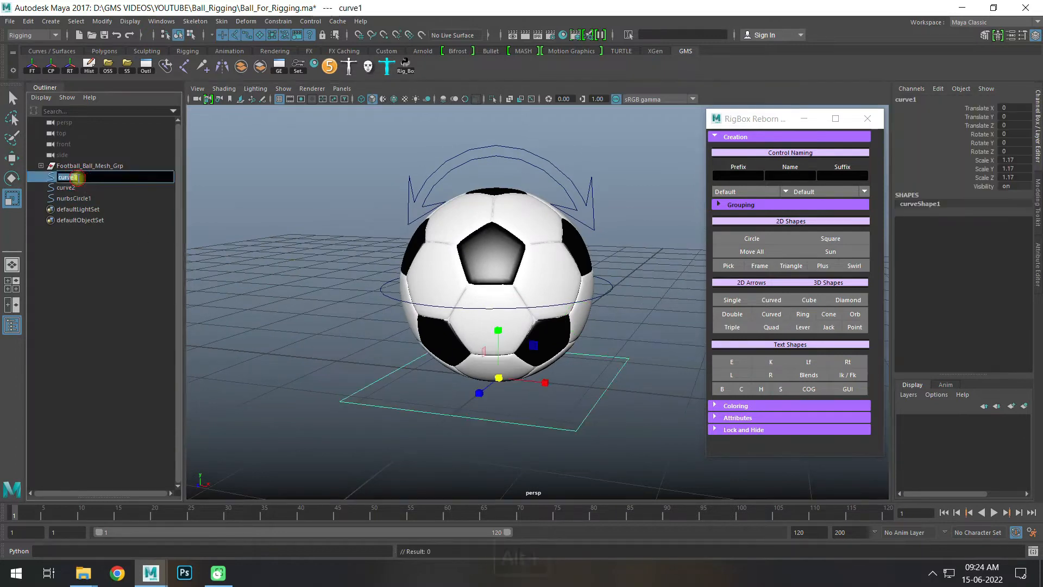
pyautogui.write('Main_')
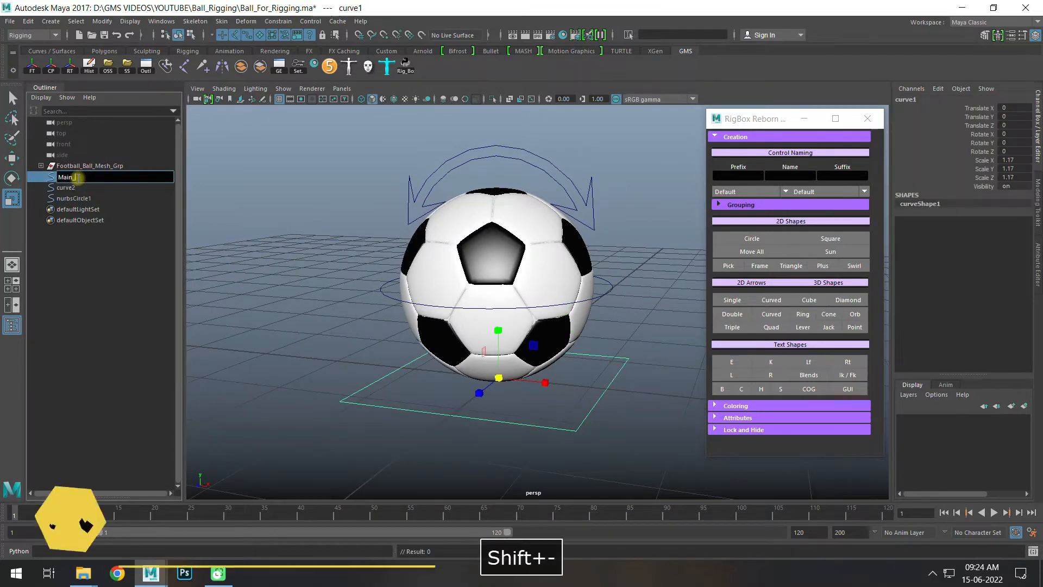
pyautogui.write('Ctrl')
pyautogui.press('Return')
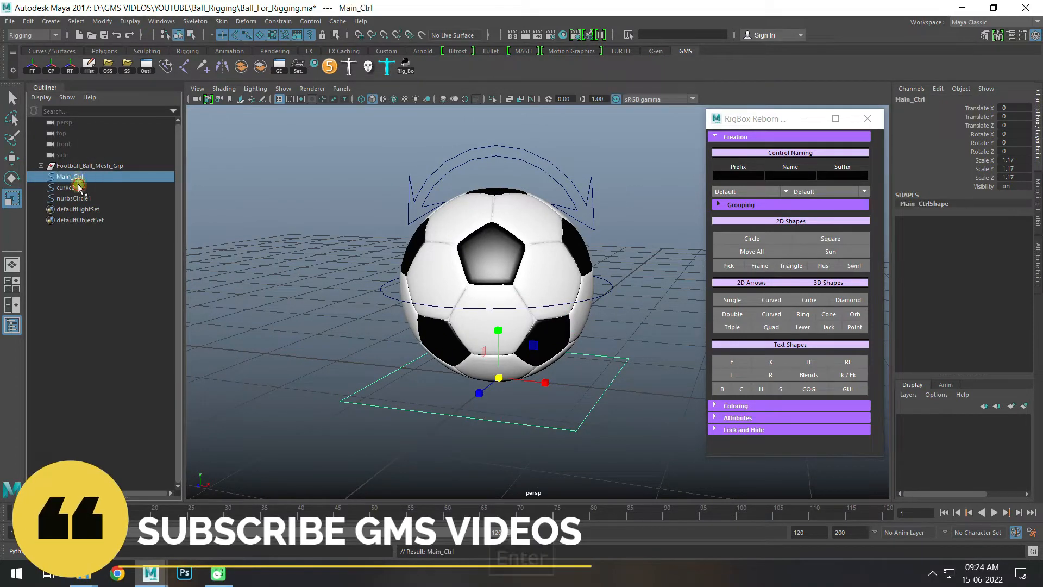
# Step: Rename the curved arrow control as Rotate_Ctrl
pyautogui.doubleClick(79, 187)
pyautogui.write('Rotate_Ctrl')
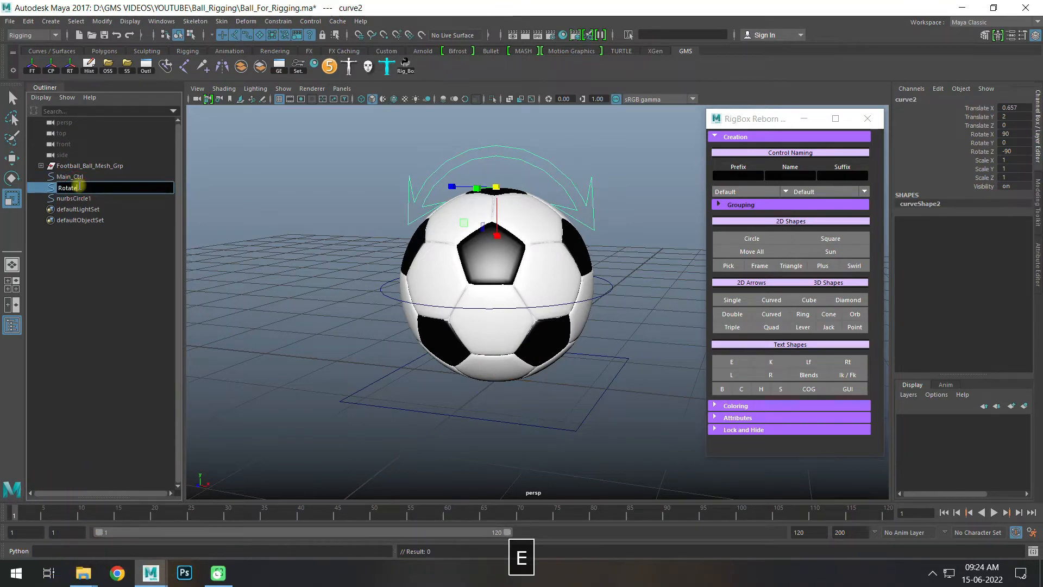
pyautogui.press('Return')
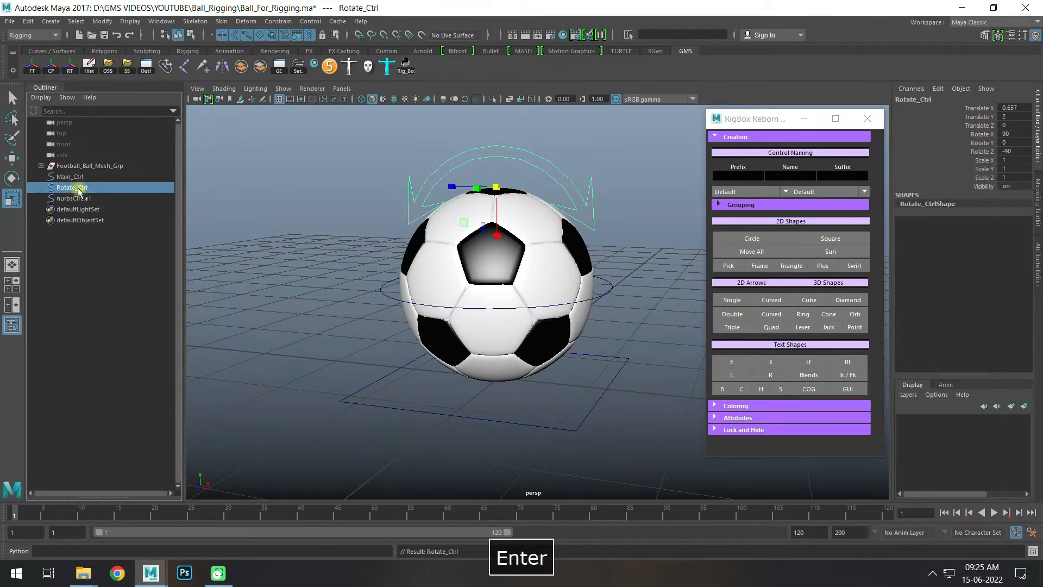
# Step: Rename the circle control around the ball as S_S_Ctrl
pyautogui.doubleClick(76, 197)
pyautogui.write('S_S')
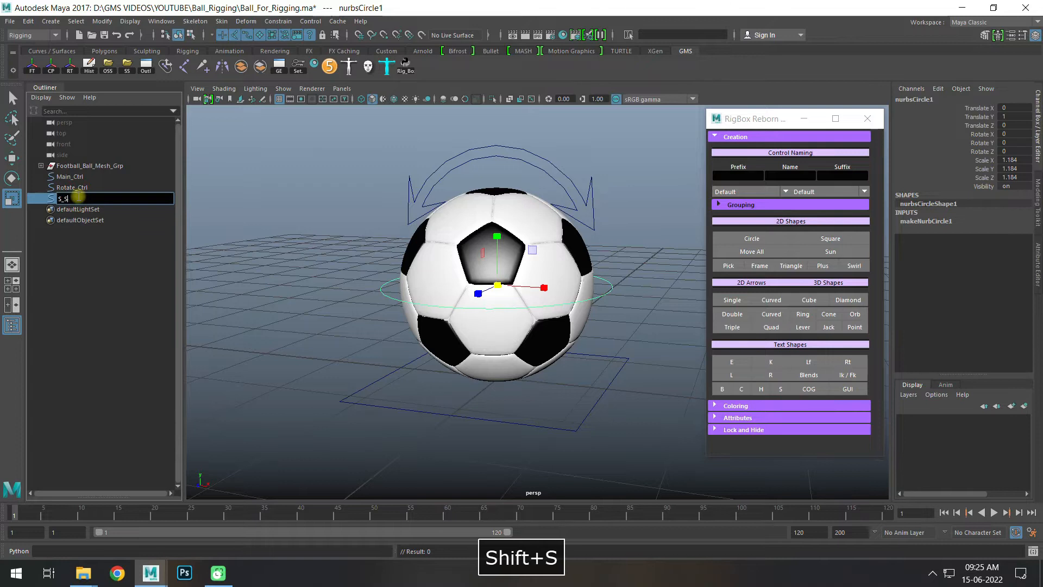
pyautogui.write('_Ctrl')
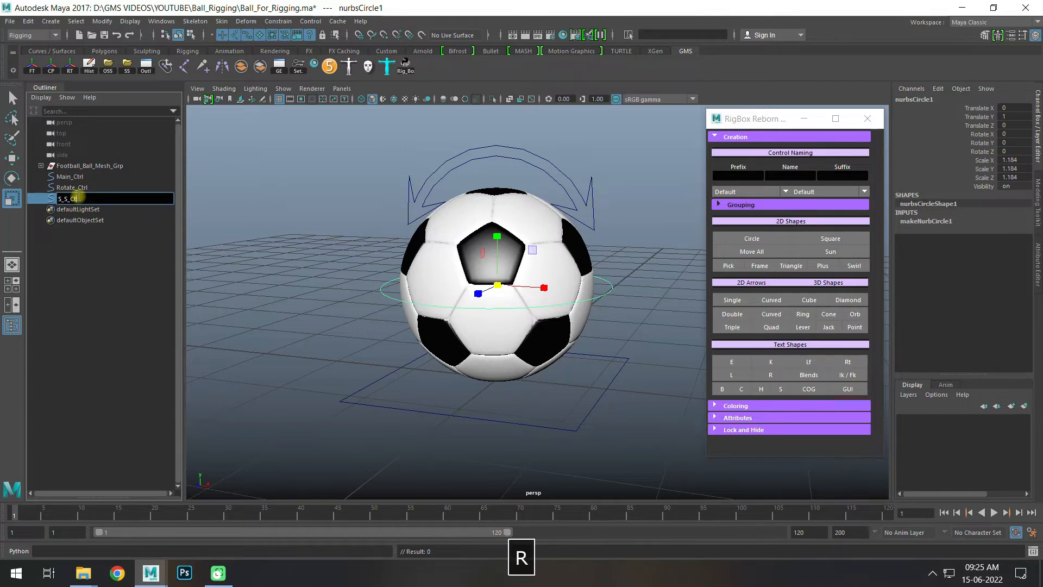
pyautogui.press('Return')
# Step: Freeze the transformations and delete the history of Main_Ctrl, Rotate_Ctrl and S_S_Ctrl
pyautogui.click(69, 176)
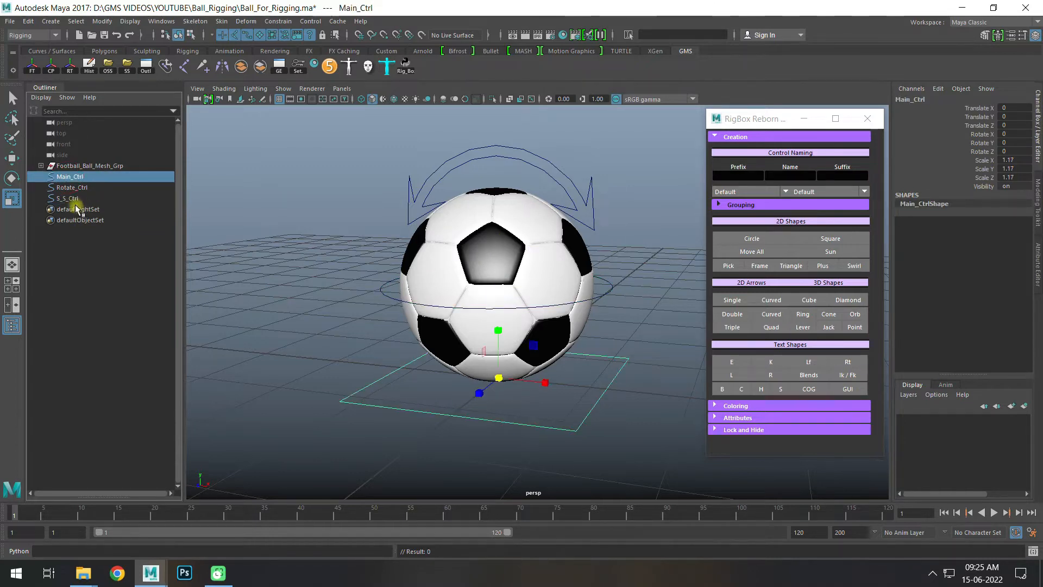
pyautogui.keyDown('shift'); pyautogui.click(71, 199); pyautogui.keyUp('shift')
pyautogui.click(32, 66)
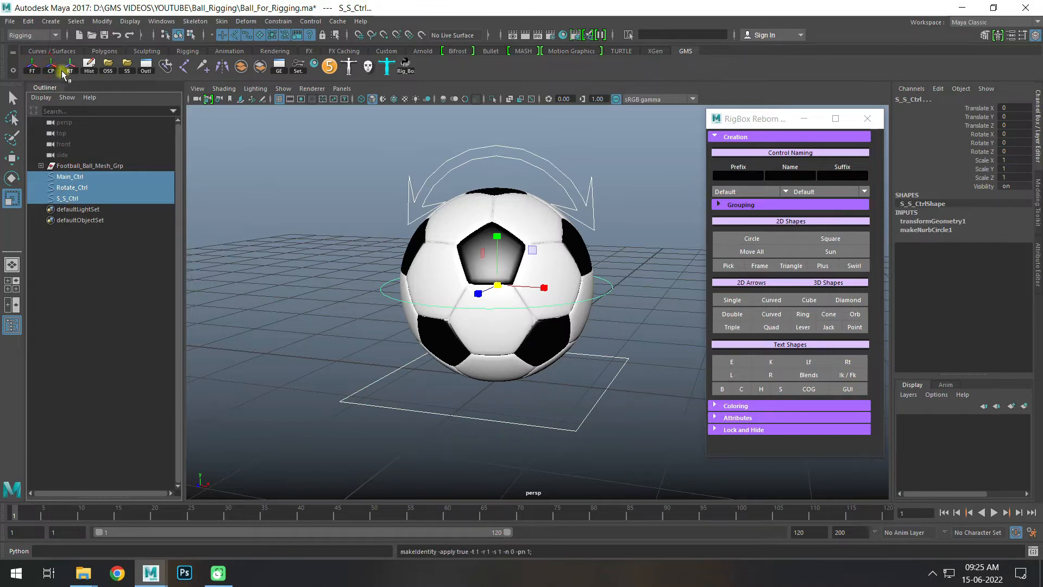
pyautogui.click(89, 66)
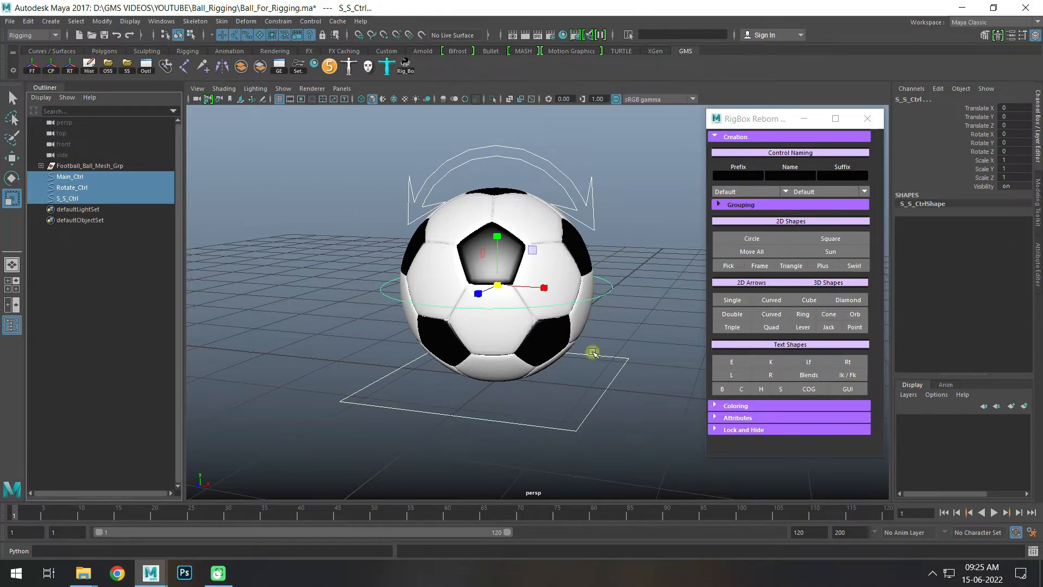
pyautogui.click(628, 219)
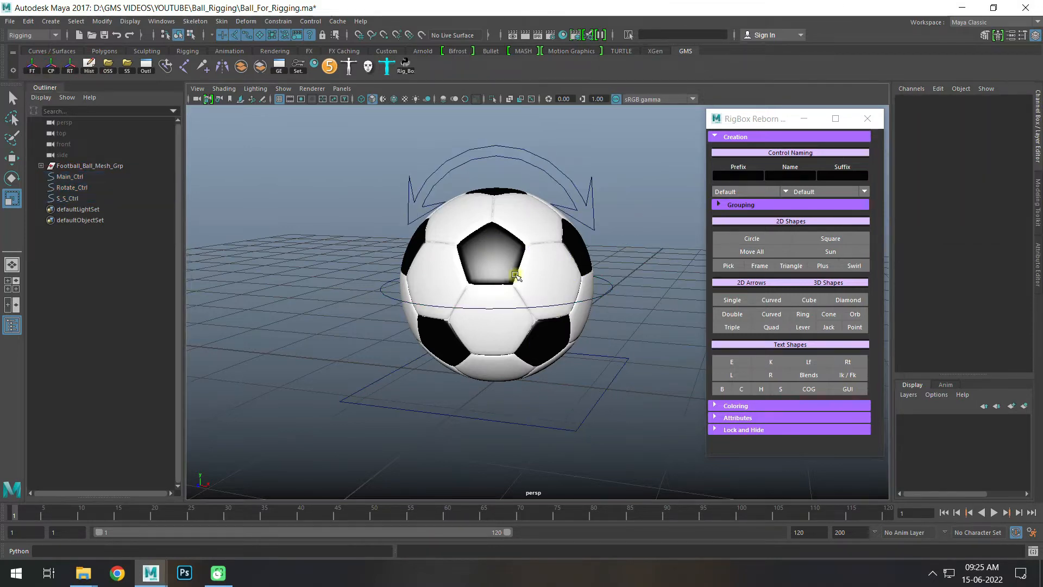
# Step: Color the square Main_Ctrl curve red using RigBox's Coloring options
pyautogui.click(768, 406)
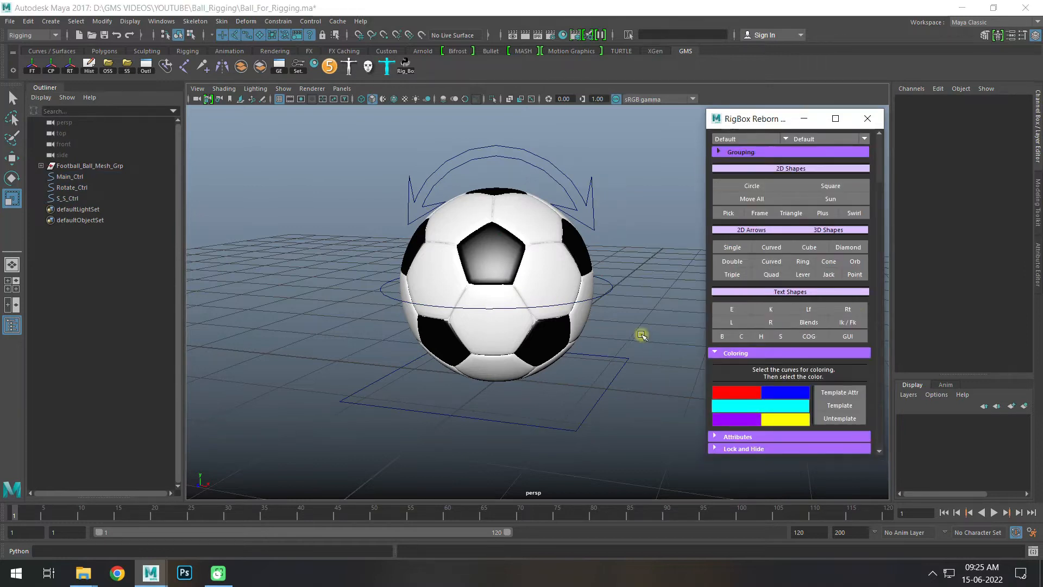
pyautogui.moveTo(642, 335); pyautogui.dragTo(590, 374)
pyautogui.click(754, 392)
# Step: Color the S_S_Ctrl circle cyan and the Rotate_Ctrl arrow yellow, finishing with the RigBox tool closed
pyautogui.click(611, 288)
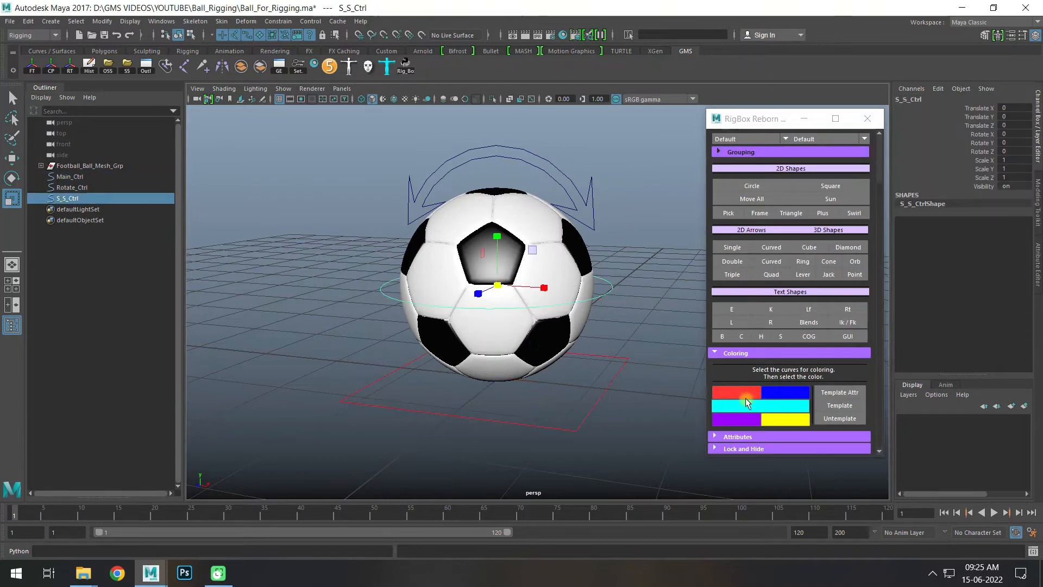
pyautogui.click(578, 190)
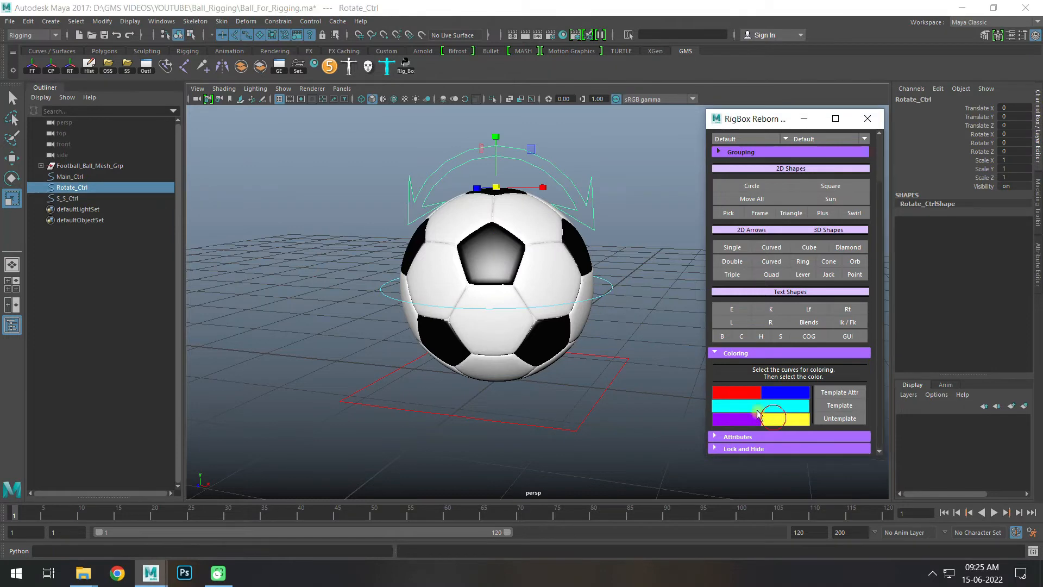
pyautogui.click(782, 419)
pyautogui.click(870, 120)
# Step: Add a nonlinear Squash deformer to the football mesh using the Modeling menu set
pyautogui.moveTo(646, 339)
pyautogui.keyDown('alt'); pyautogui.mouseDown(button='middle')
pyautogui.moveTo(671, 333)
pyautogui.moveTo(659, 347)
pyautogui.mouseUp(button='middle'); pyautogui.keyUp('alt')
pyautogui.keyDown('alt'); pyautogui.moveTo(703, 322); pyautogui.dragTo(715, 326, button='middle'); pyautogui.keyUp('alt')
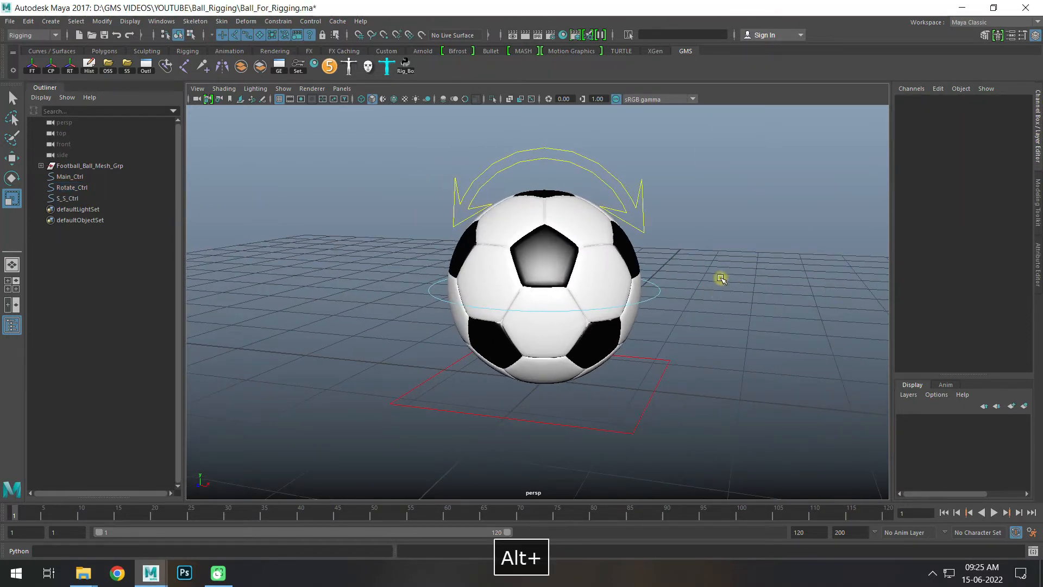
pyautogui.keyDown('alt'); pyautogui.moveTo(721, 278); pyautogui.dragTo(710, 273); pyautogui.keyUp('alt')
pyautogui.keyDown('alt'); pyautogui.moveTo(709, 274); pyautogui.dragTo(731, 285, button='right'); pyautogui.keyUp('alt')
pyautogui.keyDown('alt'); pyautogui.moveTo(715, 286); pyautogui.dragTo(668, 268); pyautogui.keyUp('alt')
pyautogui.press('q')
pyautogui.click(608, 262)
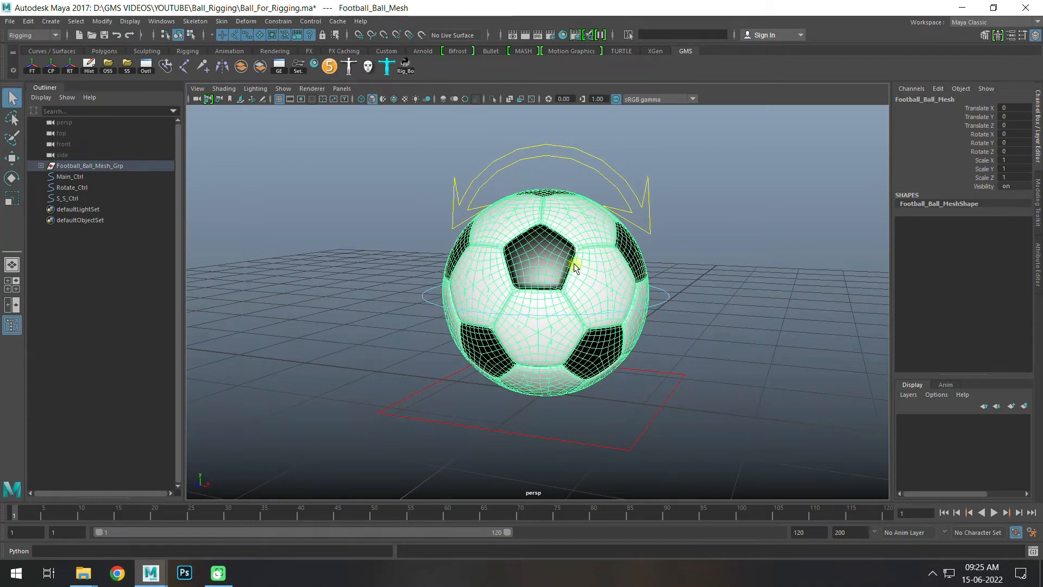
pyautogui.click(33, 35)
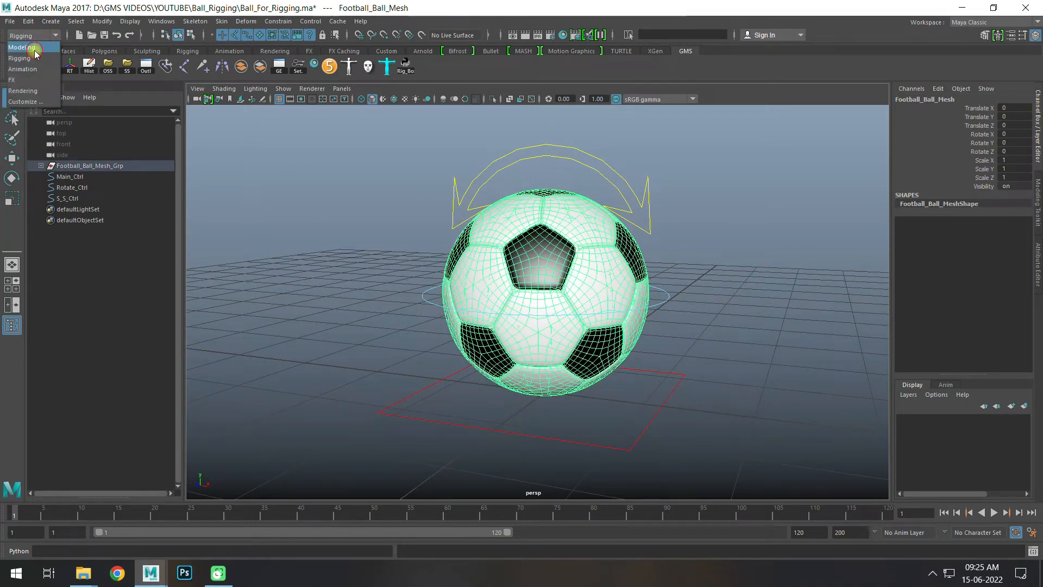
pyautogui.click(30, 44)
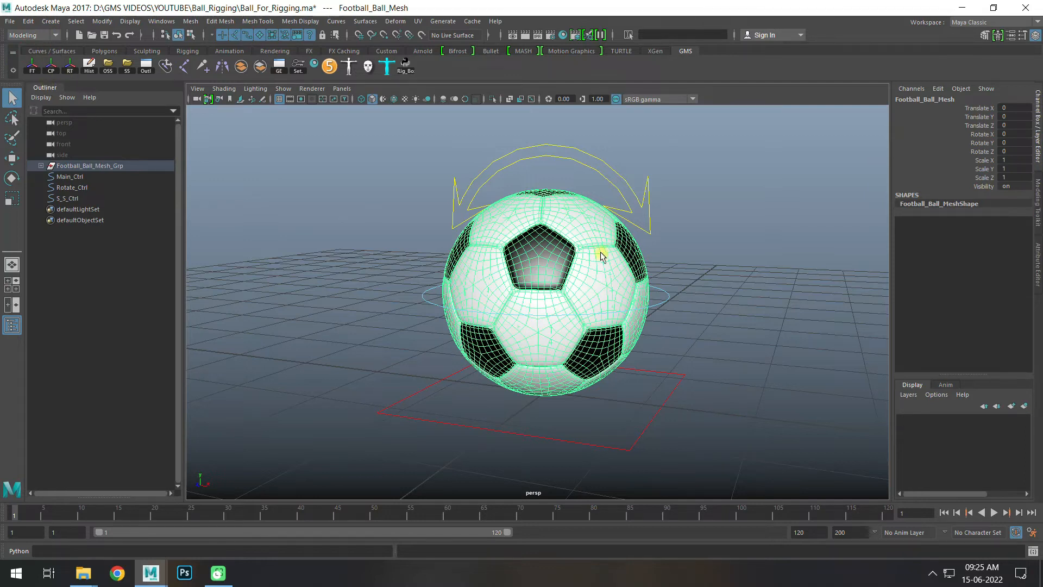
pyautogui.click(395, 22)
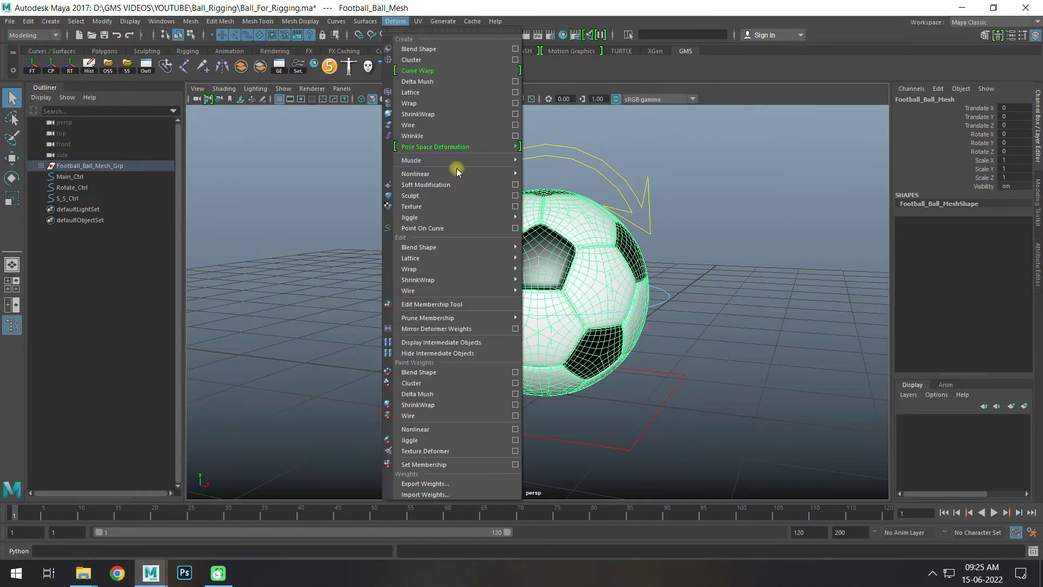
pyautogui.moveTo(456, 173)
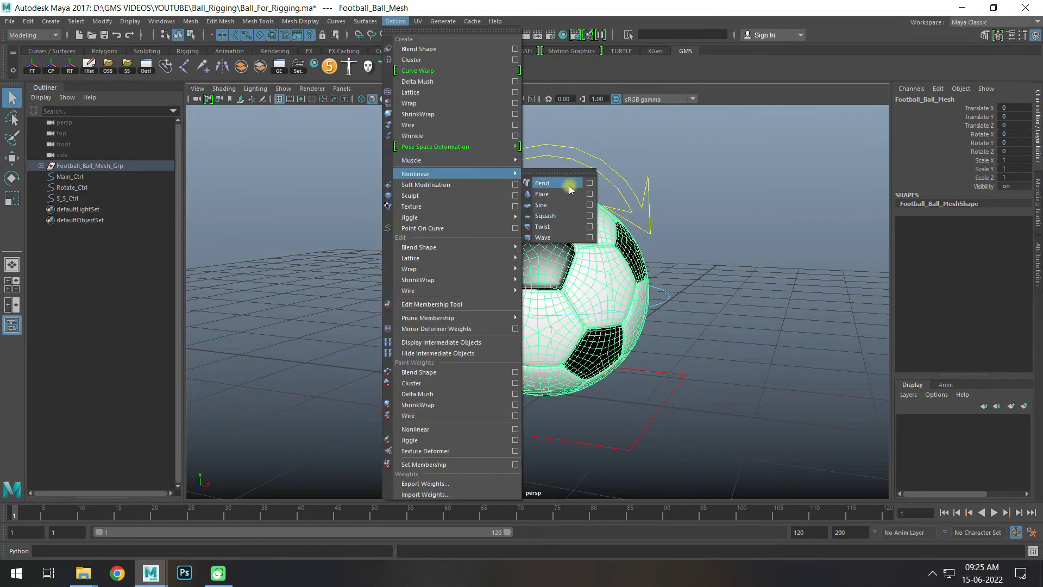
pyautogui.click(560, 216)
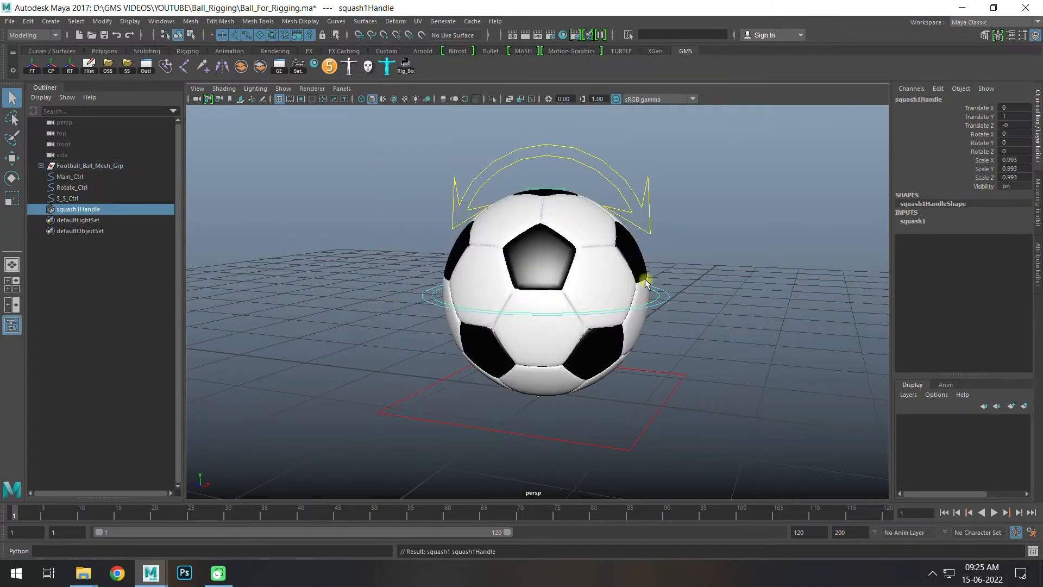
# Step: Try the squash1 deformer's Factor at about 0.7 on the football, and undo the change
pyautogui.click(922, 221)
pyautogui.click(981, 239)
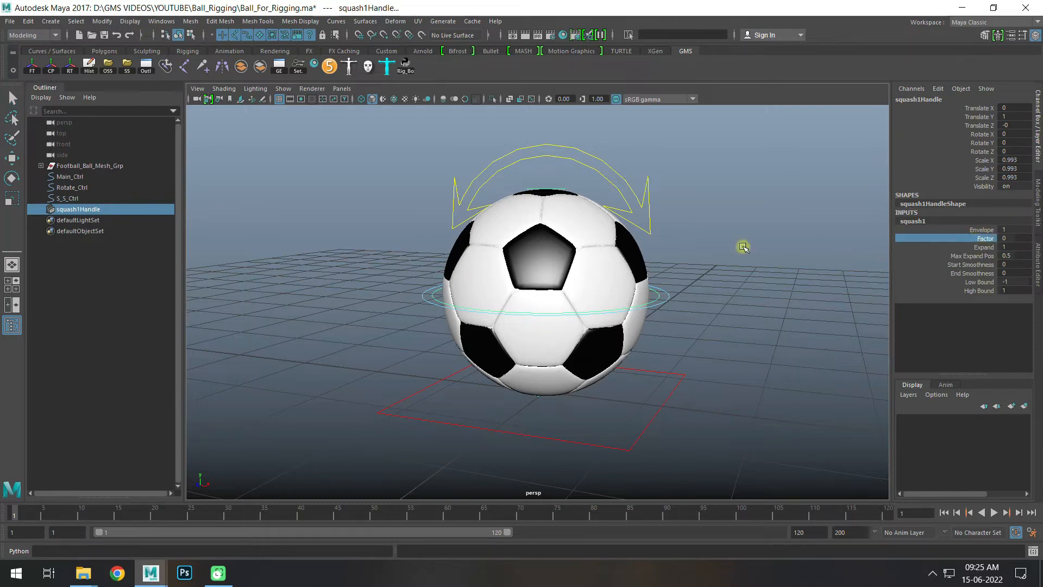
pyautogui.moveTo(744, 248); pyautogui.dragTo(751, 253, button='middle')
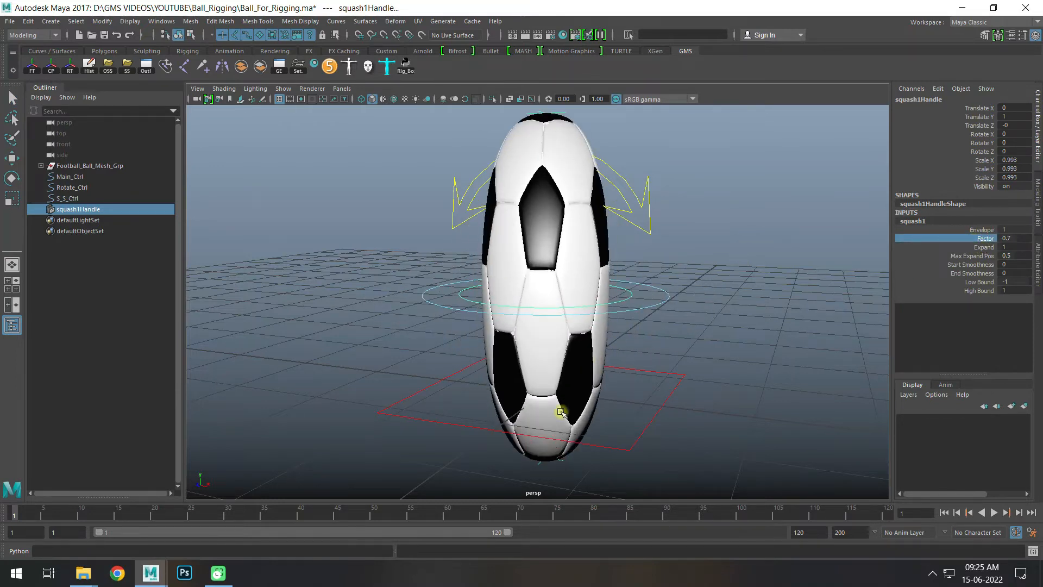
pyautogui.hotkey('ctrl', 'z')
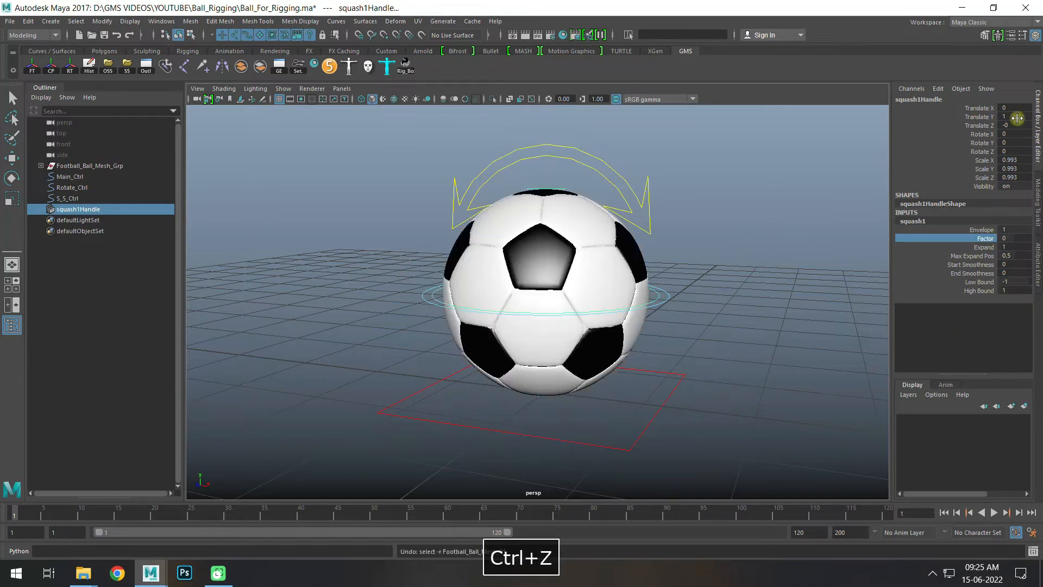
# Step: Set the squash handle's Translate Y to 0 and the squash1 deformer's Low Bound to 0 and High Bound to 2
pyautogui.click(1017, 118)
pyautogui.write('0')
pyautogui.press('Return')
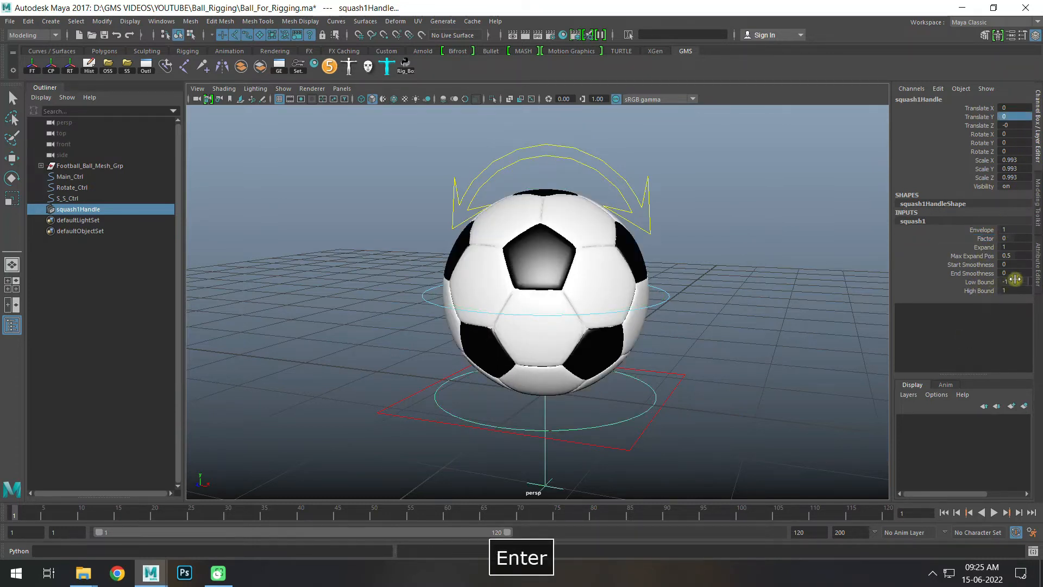
pyautogui.click(1016, 281)
pyautogui.write('0')
pyautogui.press('Return')
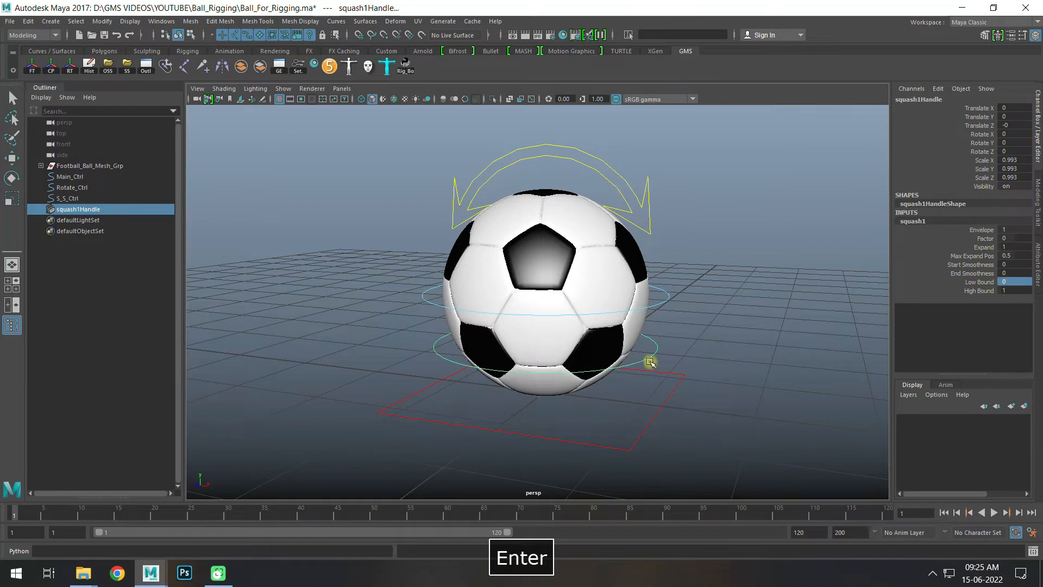
pyautogui.click(1015, 291)
pyautogui.write('2')
pyautogui.press('Return')
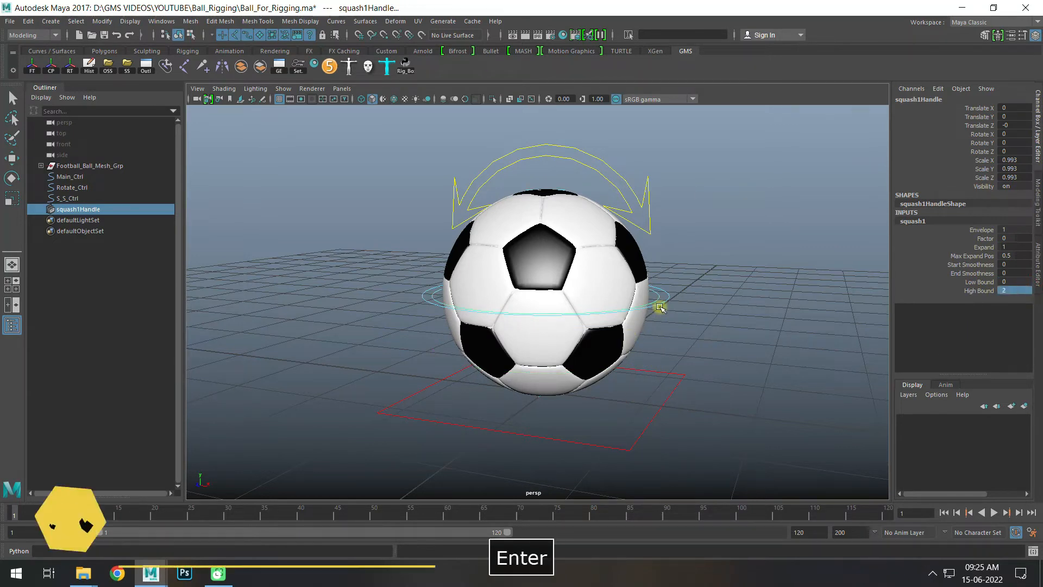
# Step: Test the squash deformation from the ball's base with Factor at about 1, and undo the change
pyautogui.click(985, 238)
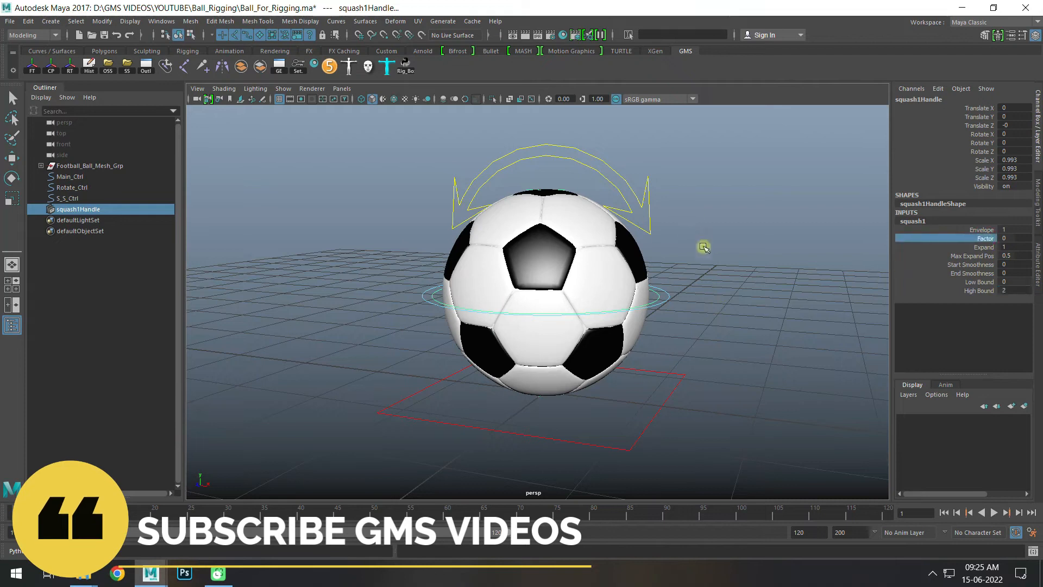
pyautogui.moveTo(712, 256); pyautogui.dragTo(719, 259, button='middle')
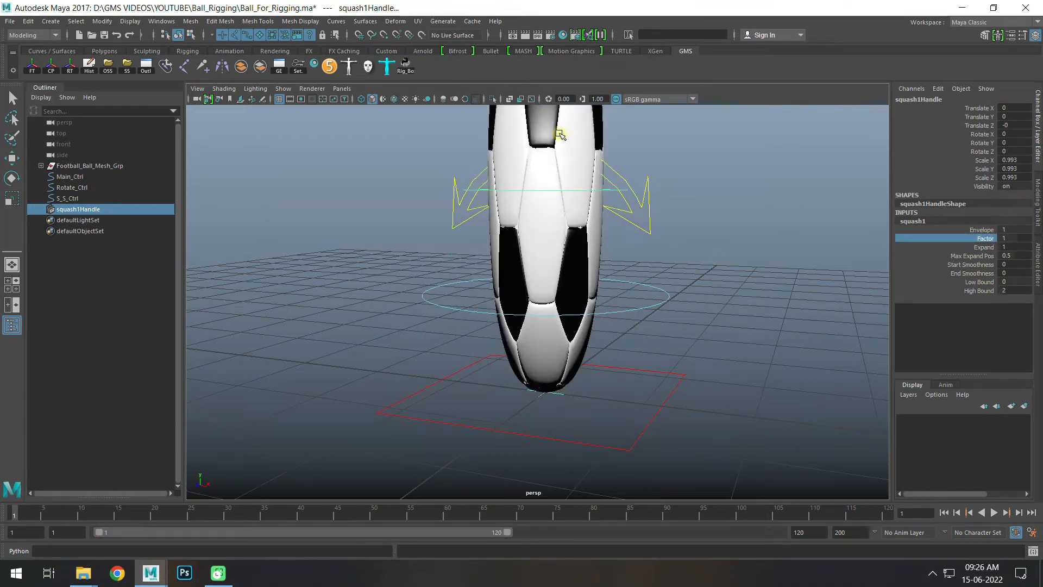
pyautogui.hotkey('ctrl', 'z')
pyautogui.hotkey('ctrl', 'z')
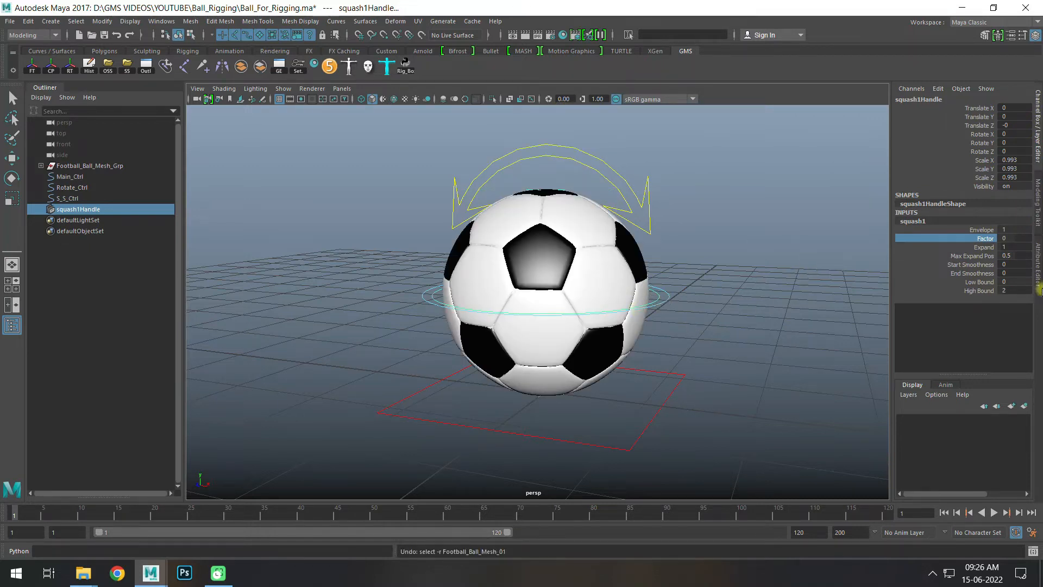
# Step: Try moving S_S_Ctrl by about -1 along X on its own, undo the move and clear the selection
pyautogui.keyDown('alt'); pyautogui.moveTo(644, 346); pyautogui.dragTo(688, 305); pyautogui.keyUp('alt')
pyautogui.press('w')
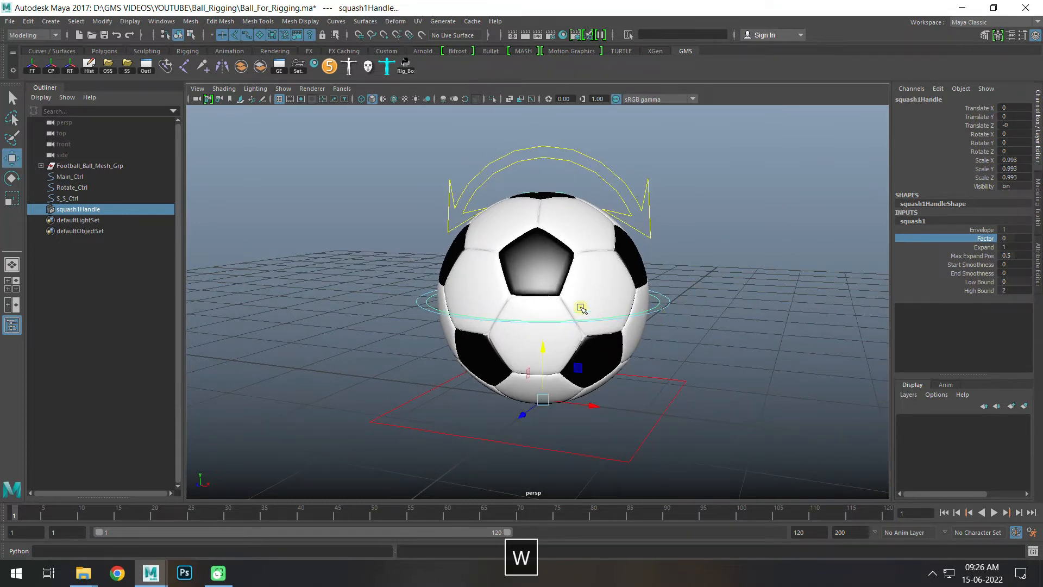
pyautogui.click(670, 299)
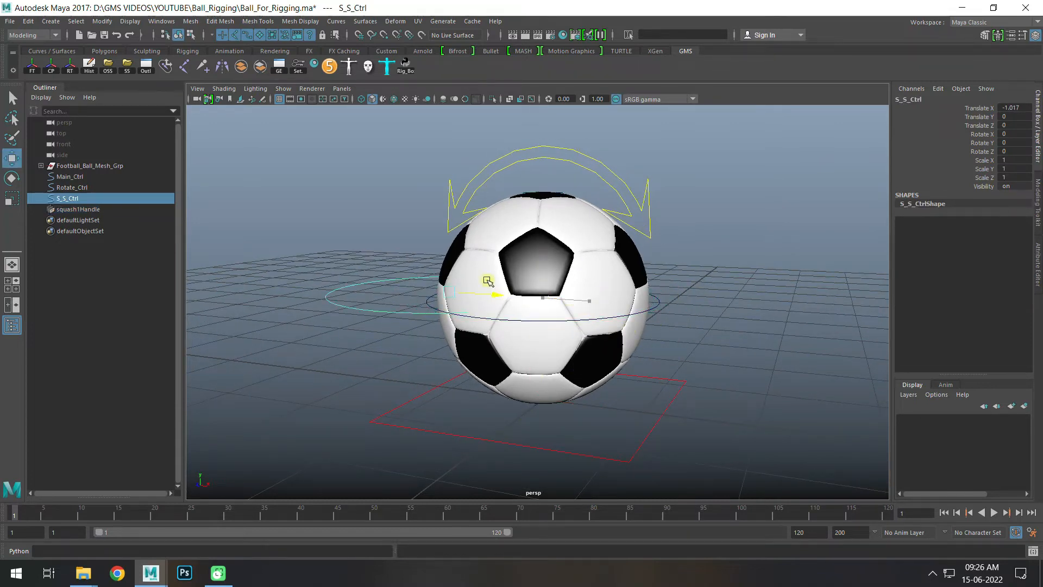
pyautogui.hotkey('ctrl', 'z')
pyautogui.press('q')
pyautogui.press('w')
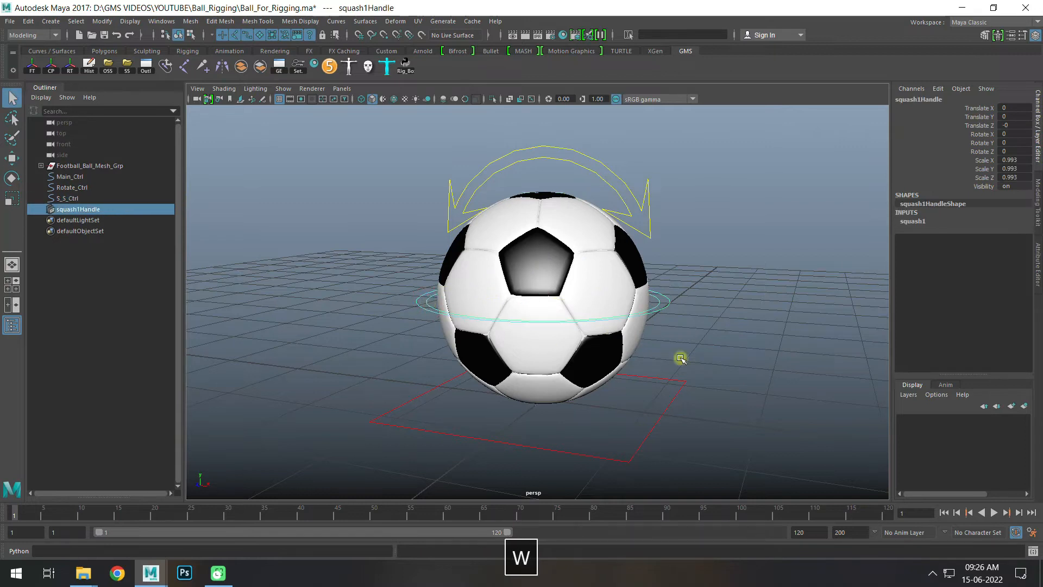
pyautogui.hotkey('ctrl', 'z')
pyautogui.click(721, 346)
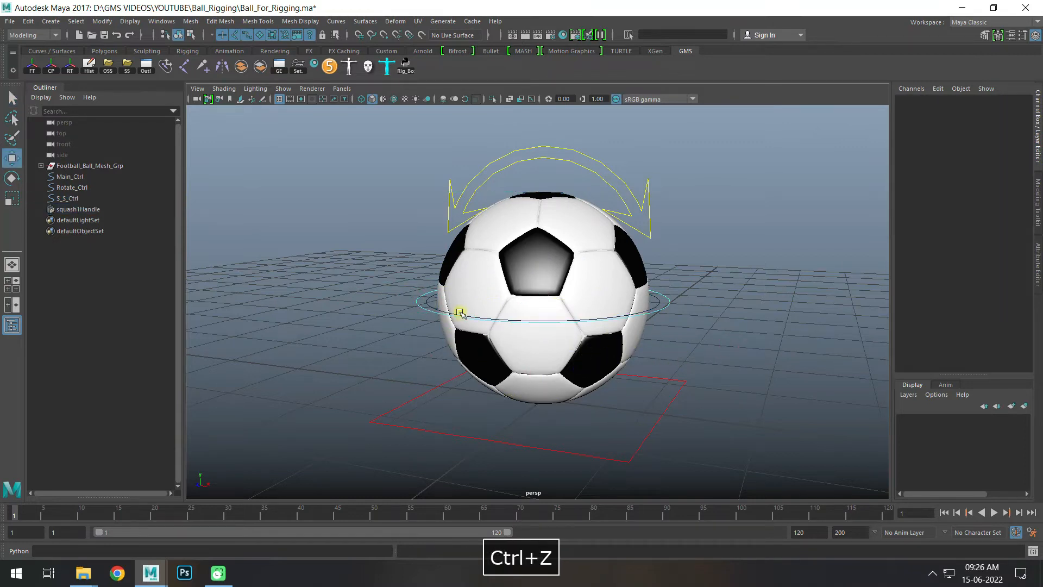
# Step: Parent squash1Handle under S_S_Ctrl
pyautogui.click(429, 301)
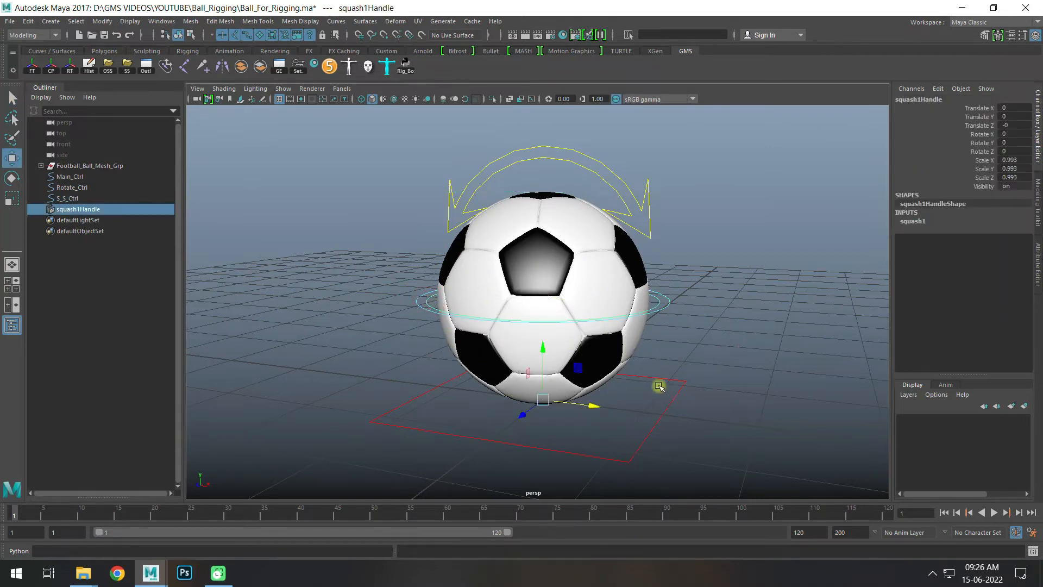
pyautogui.keyDown('shift'); pyautogui.click(669, 301); pyautogui.keyUp('shift')
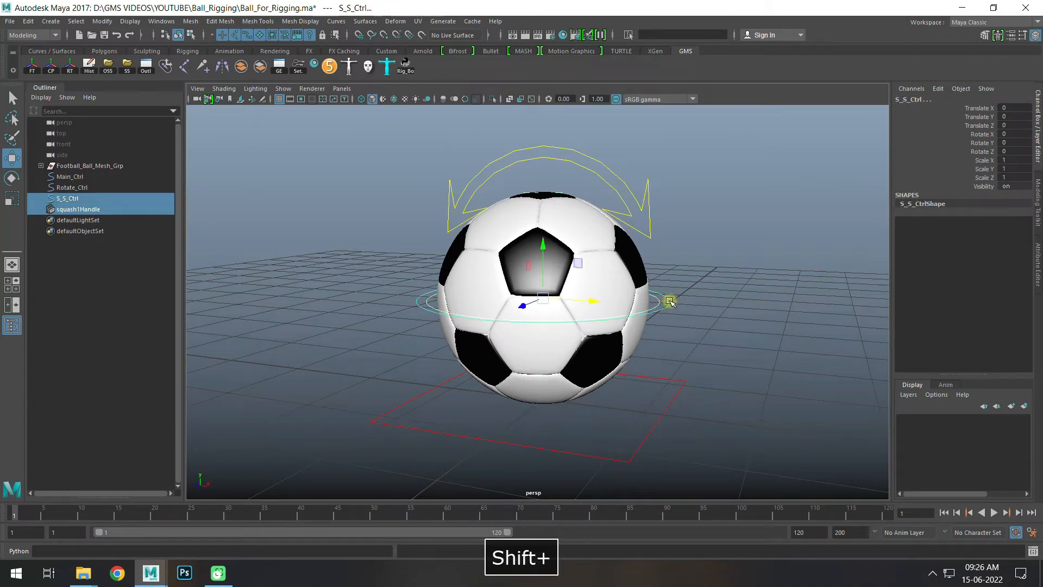
pyautogui.press('p')
# Step: Test moving S_S_Ctrl along X with the squash handle parented to it, and undo the move
pyautogui.click(669, 301)
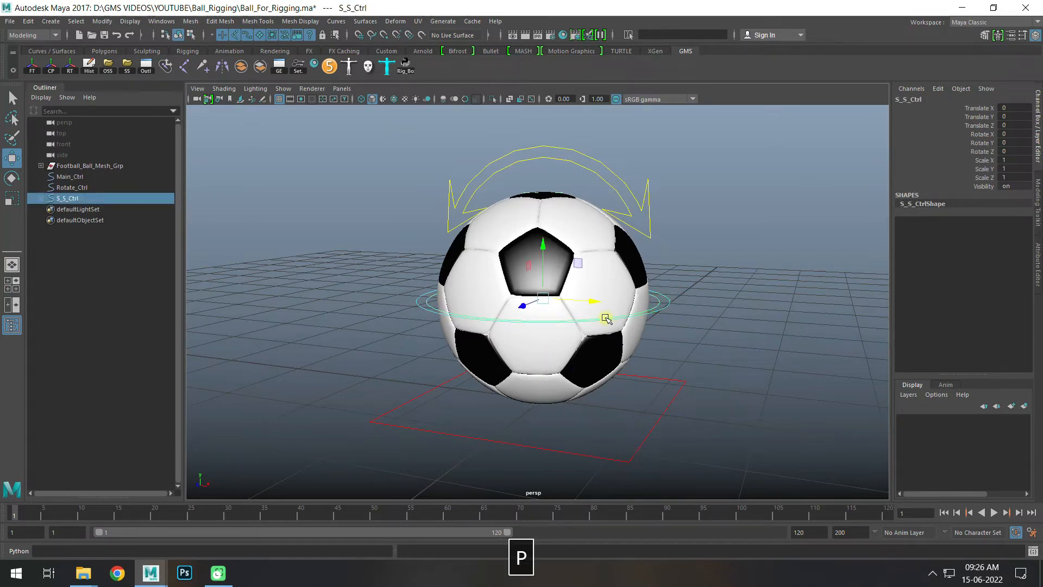
pyautogui.moveTo(586, 302); pyautogui.dragTo(443, 302)
pyautogui.hotkey('ctrl', 'z')
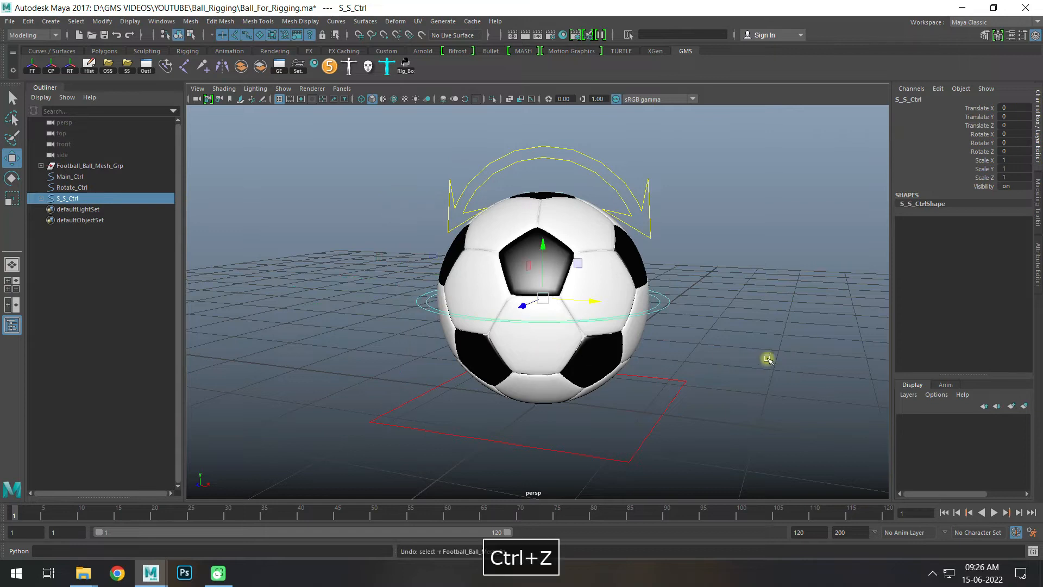
# Step: Examine the channels of S_S_Ctrl and the squash1 Factor attribute of the squash handle
pyautogui.click(759, 330)
pyautogui.click(667, 304)
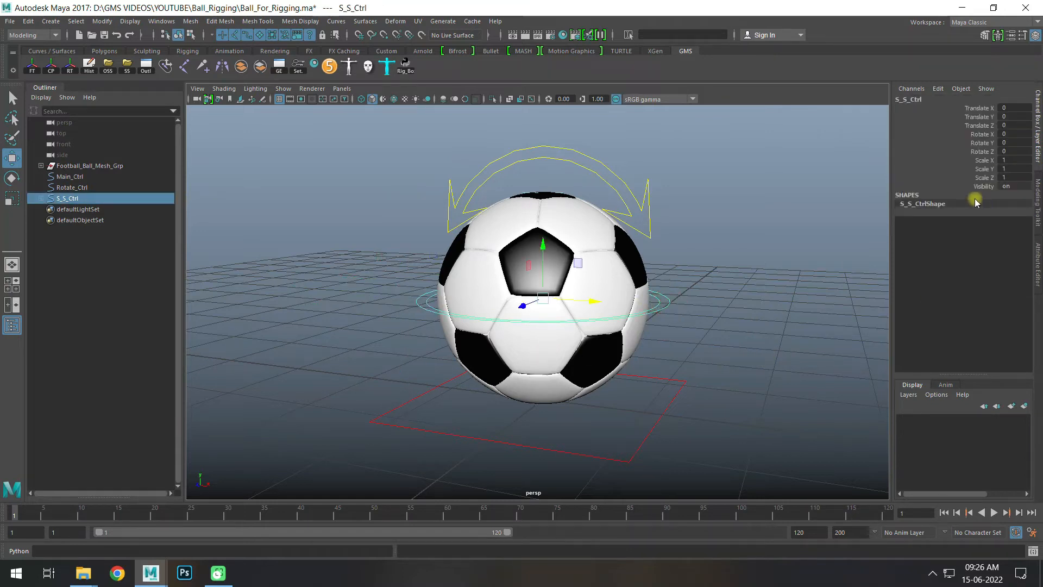
pyautogui.click(664, 302)
pyautogui.click(659, 302)
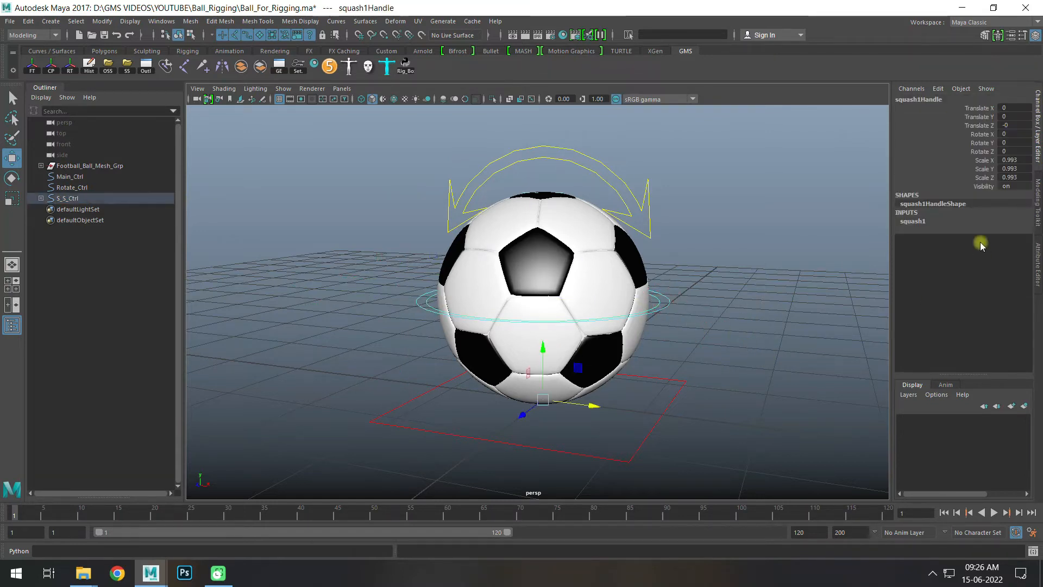
pyautogui.click(918, 221)
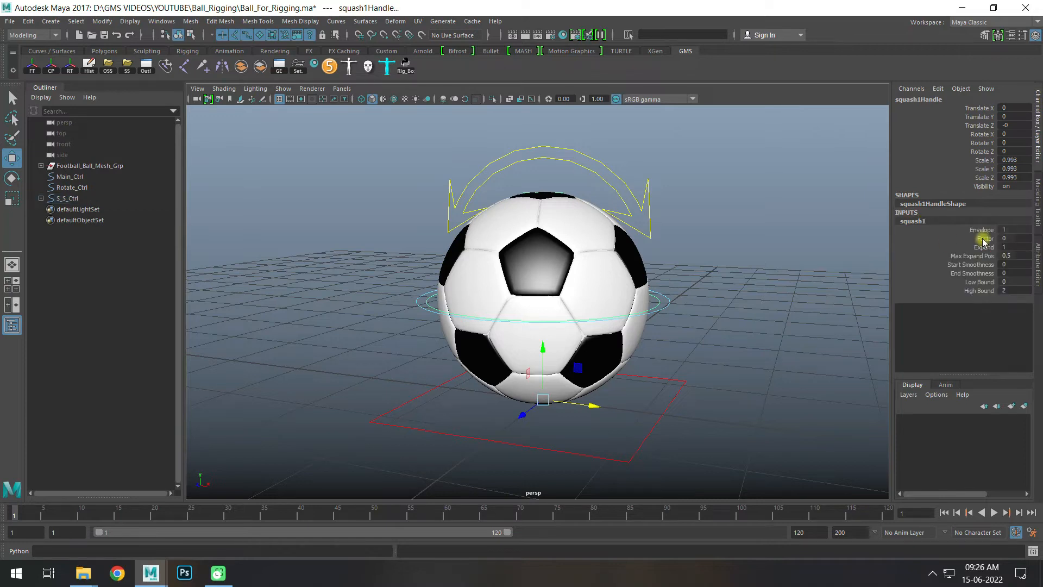
pyautogui.click(985, 239)
pyautogui.click(754, 322)
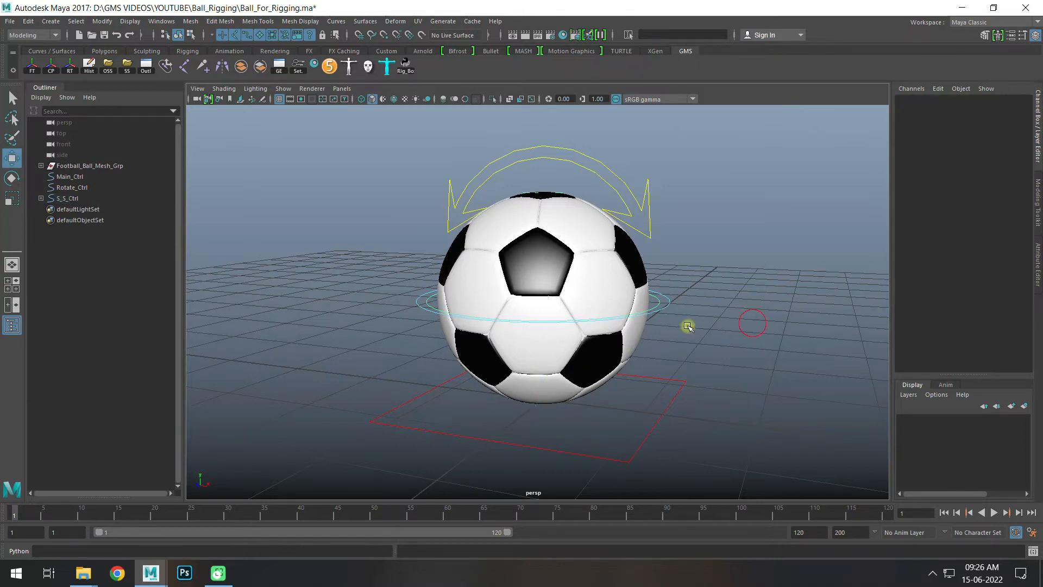
# Step: Add a float attribute named S_S to S_S_Ctrl with a minimum of -10 and a maximum of 10
pyautogui.click(669, 305)
pyautogui.click(938, 89)
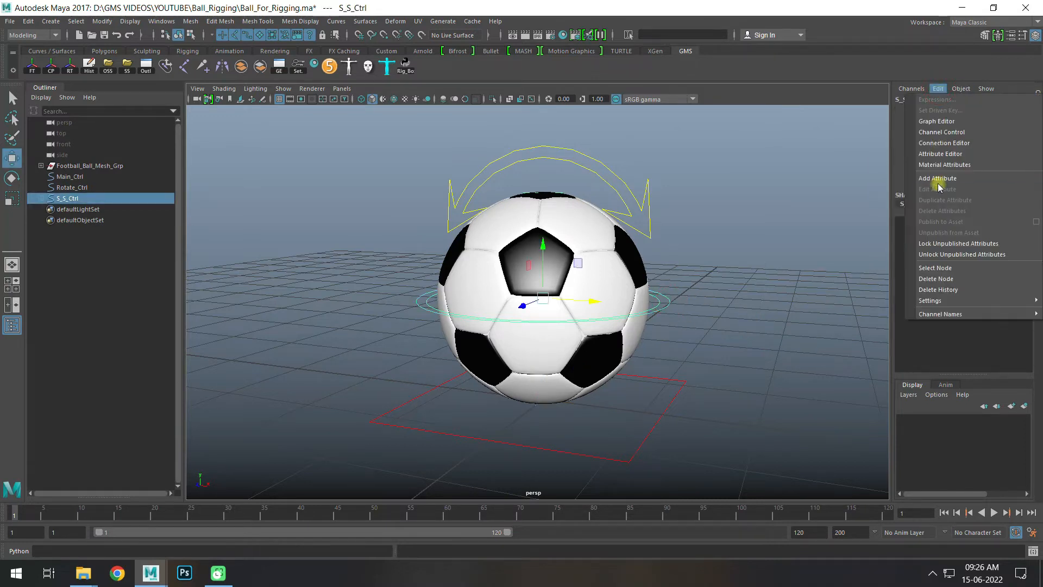
pyautogui.click(944, 174)
pyautogui.write('S_S')
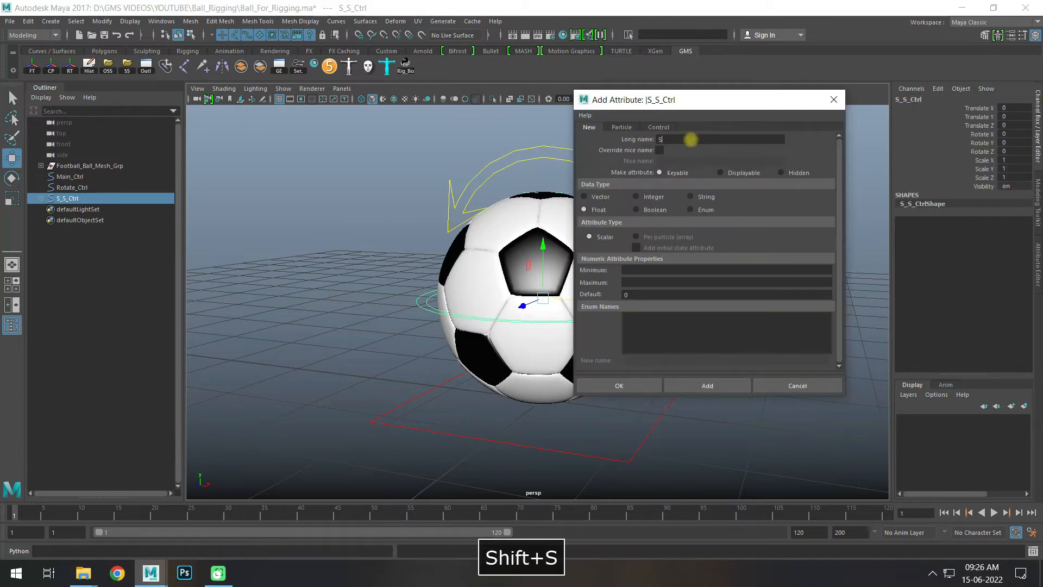
pyautogui.click(649, 269)
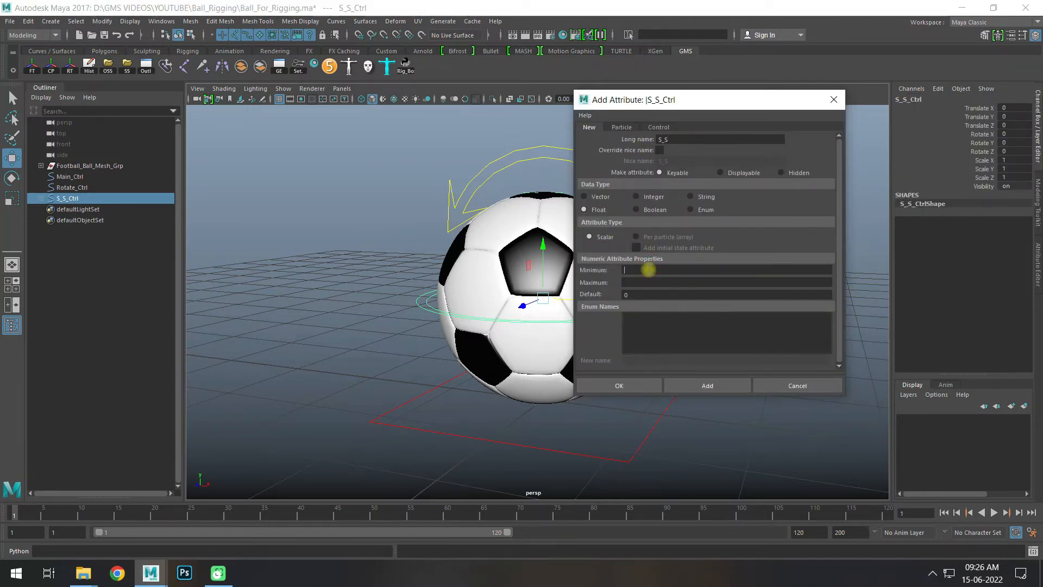
pyautogui.write('-10')
pyautogui.press('Tab')
pyautogui.write('10')
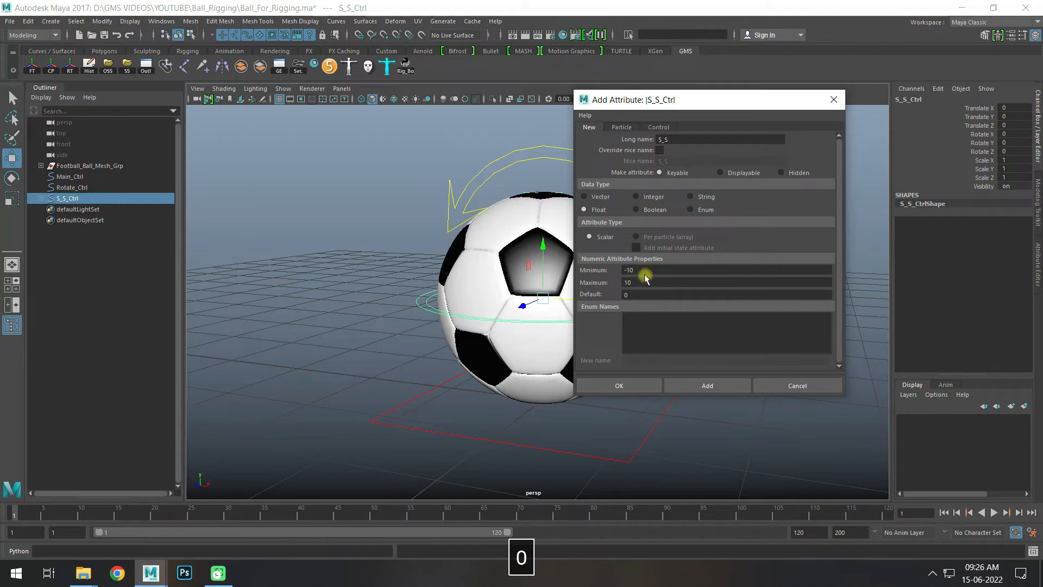
pyautogui.click(630, 386)
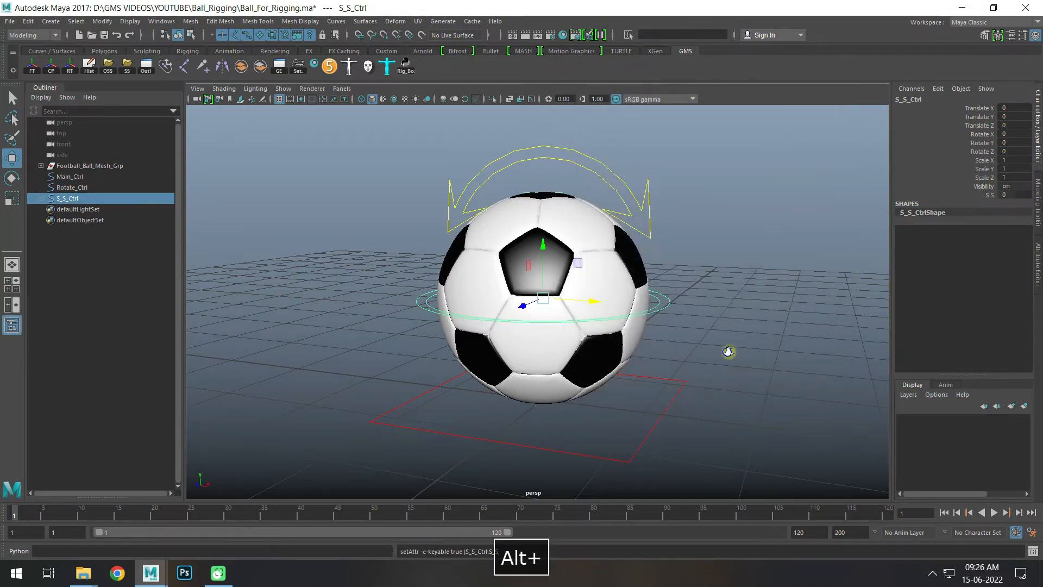
# Step: Try the S_S attribute of S_S_Ctrl at -10, and undo the change
pyautogui.keyDown('alt'); pyautogui.moveTo(728, 353); pyautogui.dragTo(733, 355); pyautogui.keyUp('alt')
pyautogui.click(989, 195)
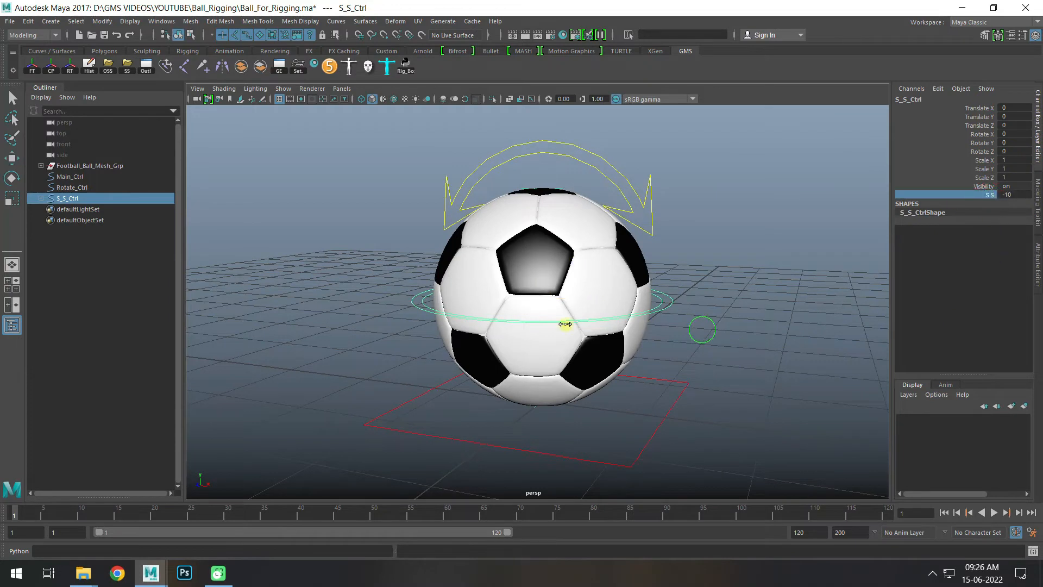
pyautogui.moveTo(701, 325); pyautogui.dragTo(732, 323, button='middle')
pyautogui.hotkey('ctrl', 'z')
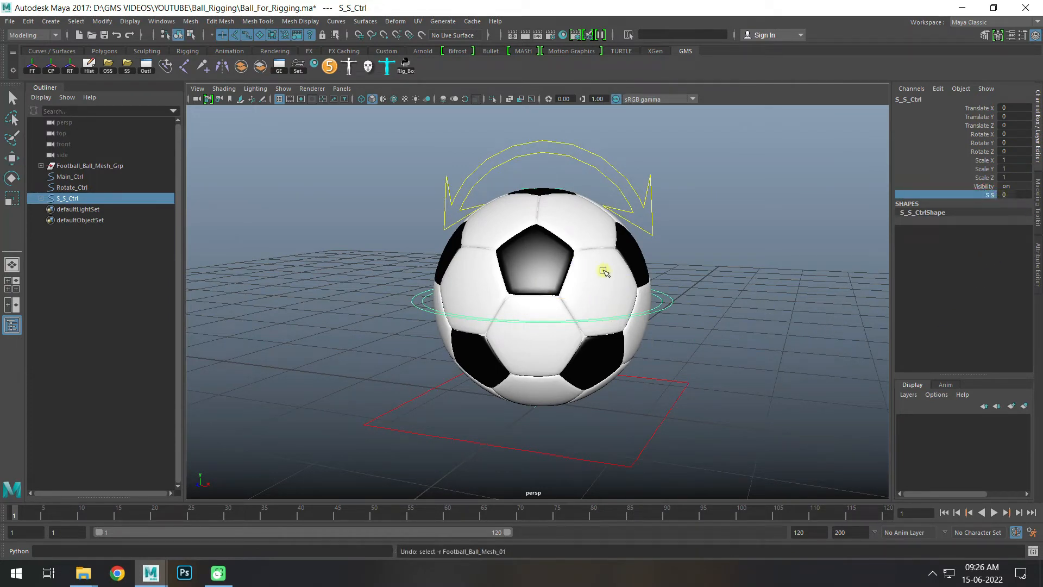
# Step: Open the Connection Editor beside the ball and load S_S_Ctrl as the output side
pyautogui.click(727, 319)
pyautogui.press('w')
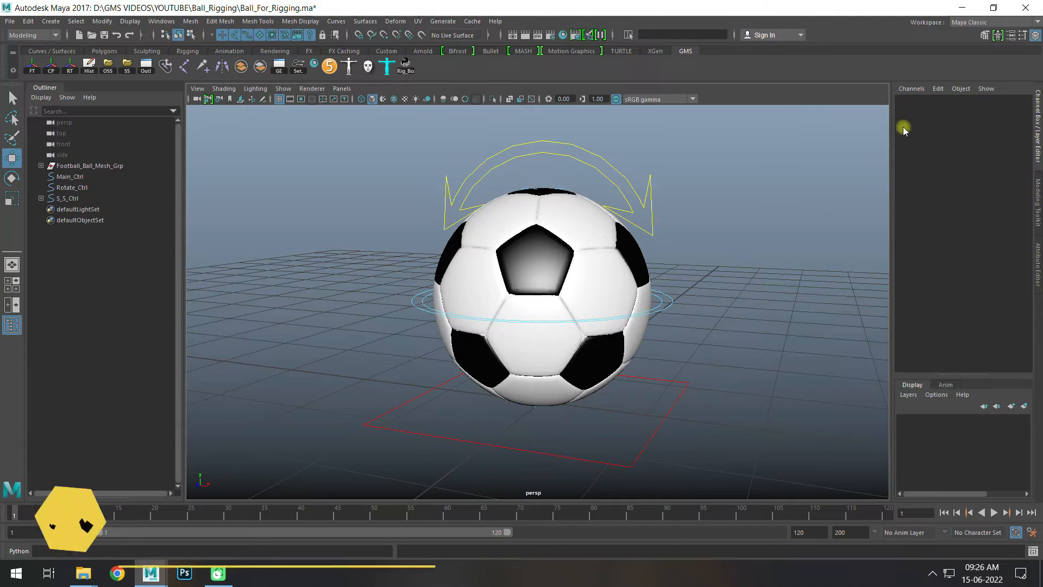
pyautogui.click(939, 88)
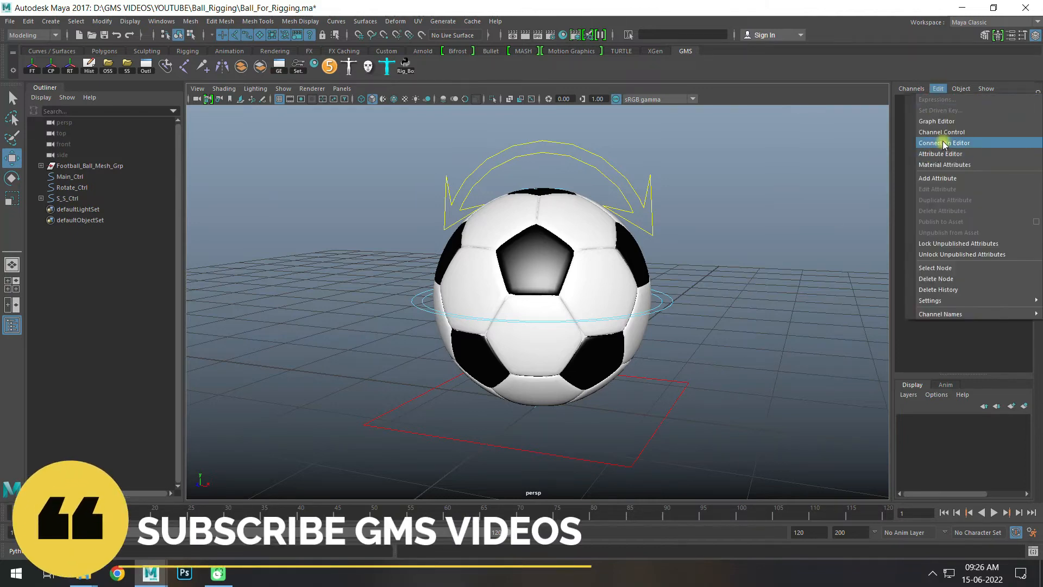
pyautogui.click(945, 144)
pyautogui.moveTo(231, 109); pyautogui.dragTo(258, 106)
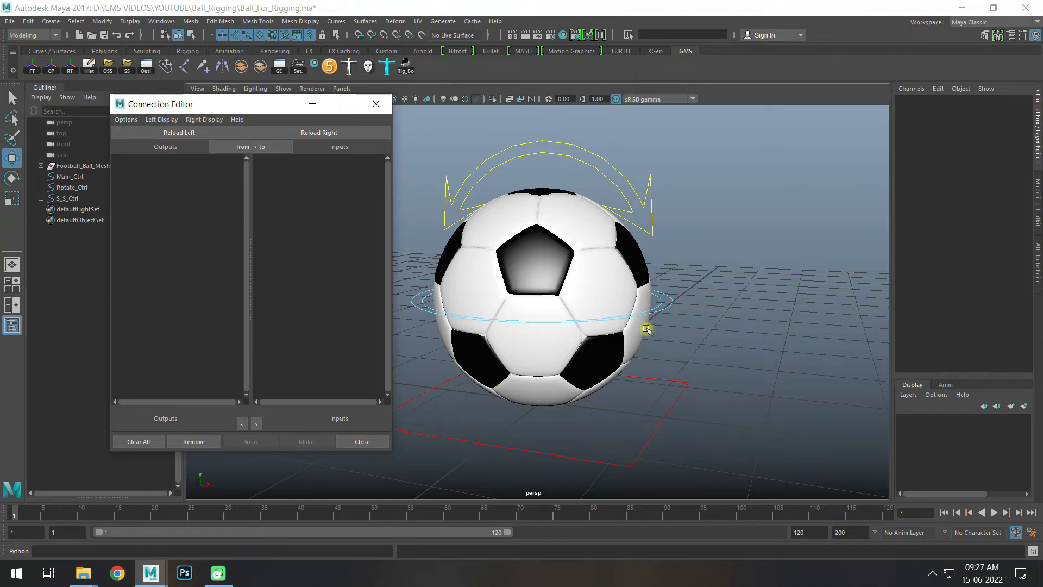
pyautogui.click(676, 300)
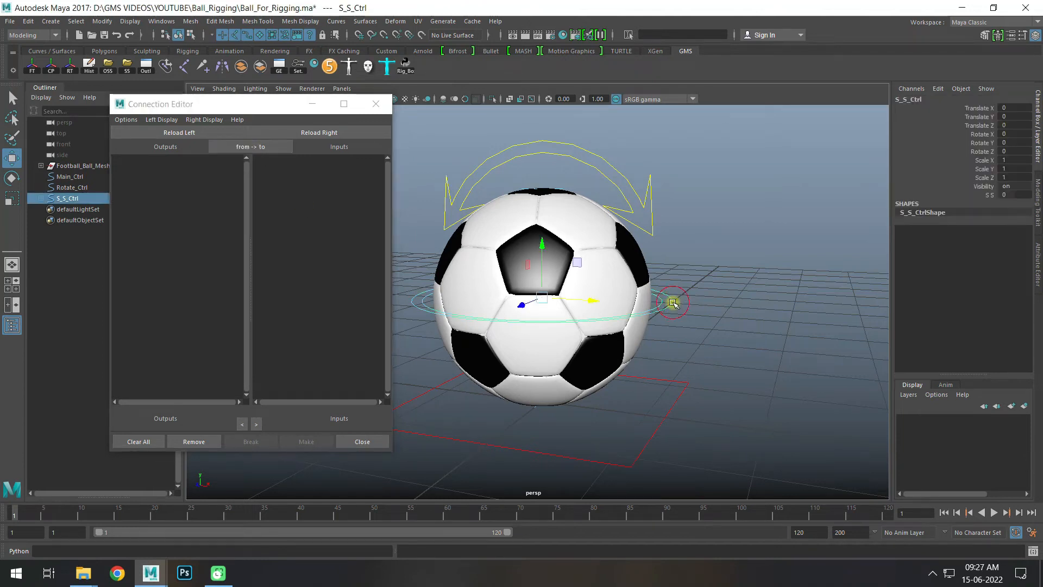
pyautogui.click(178, 134)
# Step: Load the squash handle and its squash1 node as the input side of the Connection Editor
pyautogui.click(663, 300)
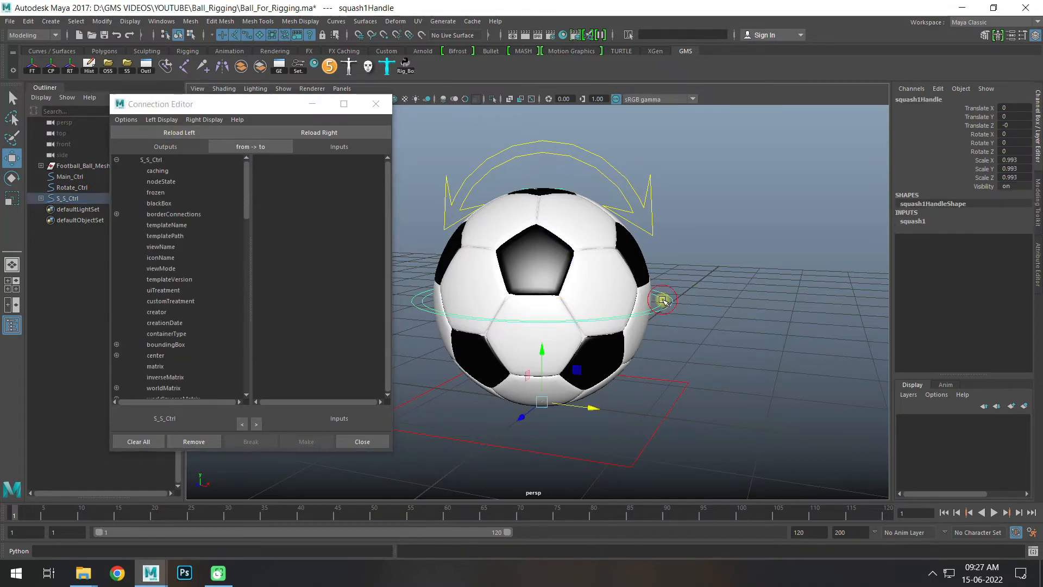
pyautogui.click(913, 222)
pyautogui.click(985, 239)
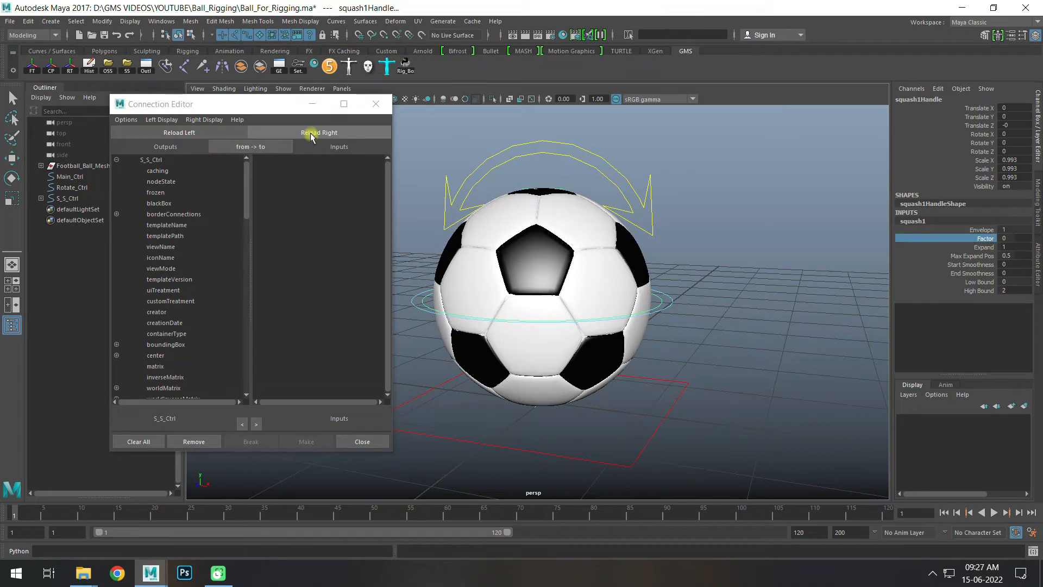
pyautogui.click(330, 134)
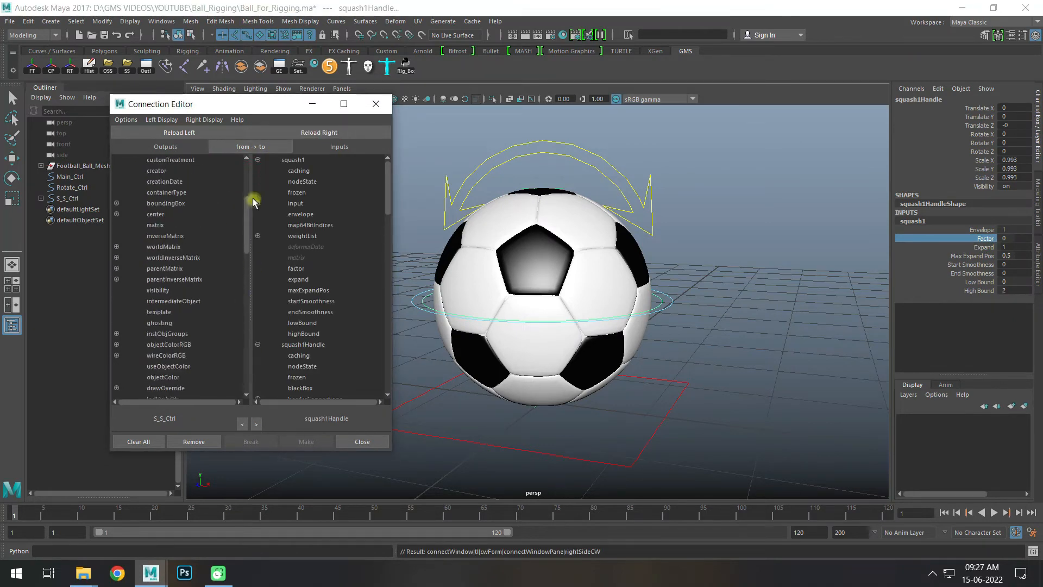
# Step: Hide non-keyable attributes on both sides of the Connection Editor and connect S_S of S_S_Ctrl to the factor of squash1
pyautogui.click(158, 120)
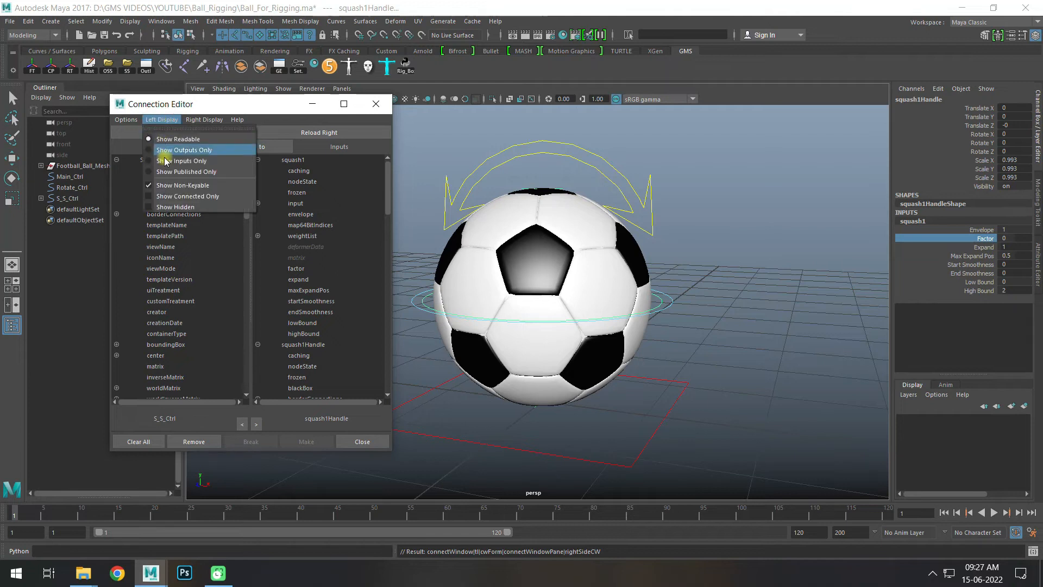
pyautogui.click(170, 185)
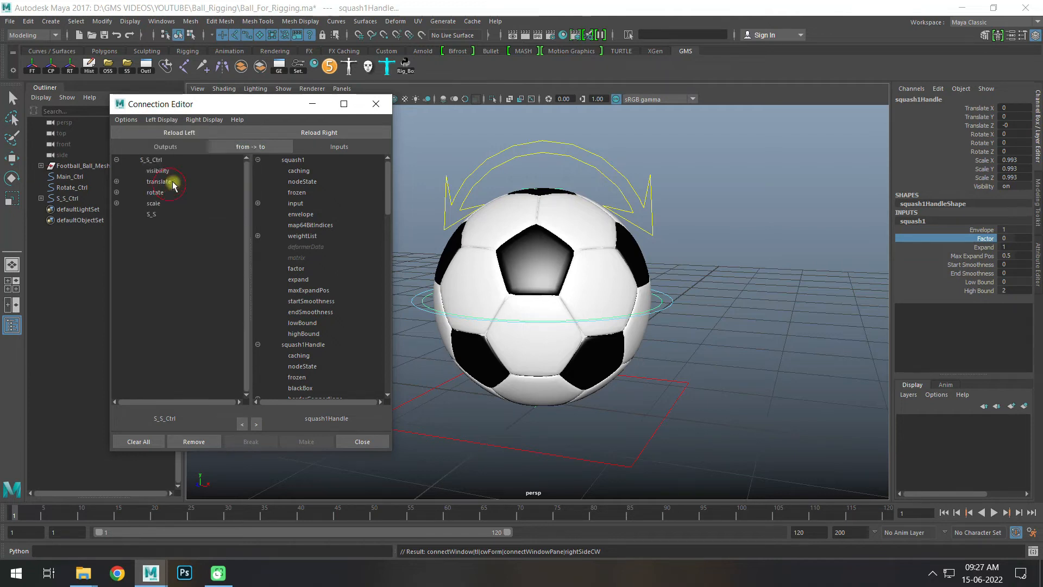
pyautogui.click(204, 119)
pyautogui.click(202, 187)
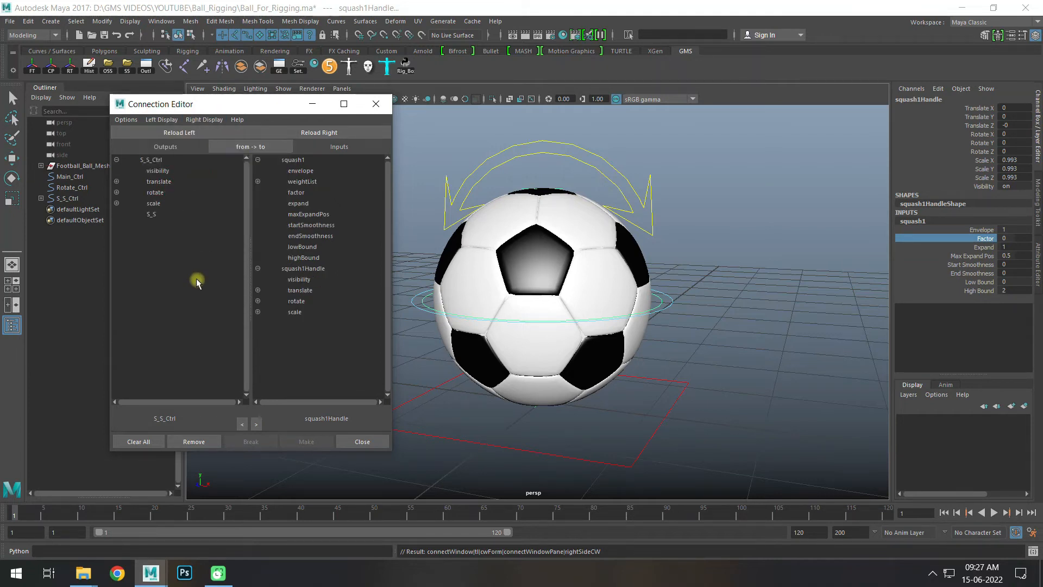
pyautogui.click(152, 215)
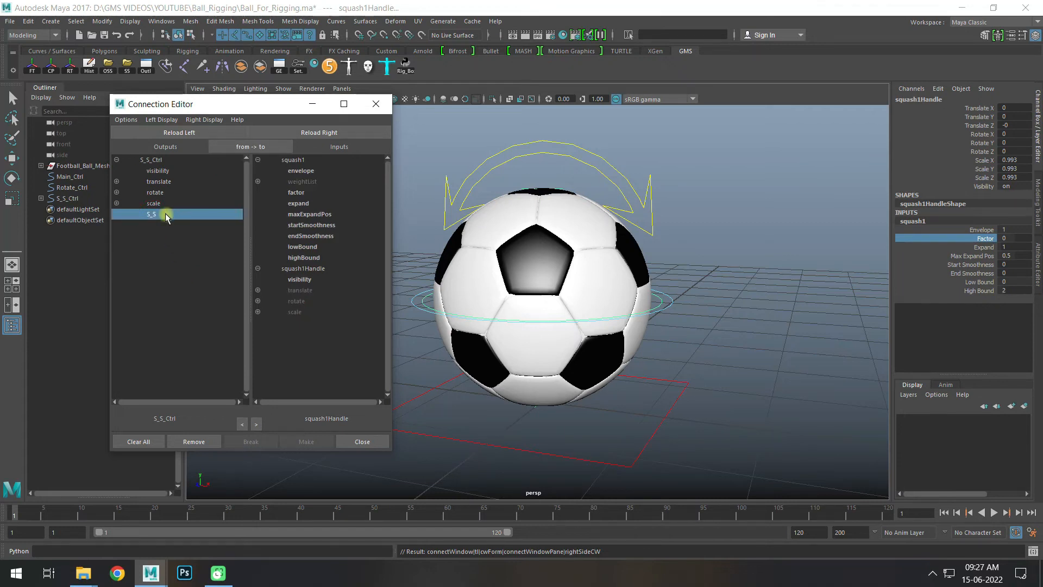
pyautogui.click(296, 194)
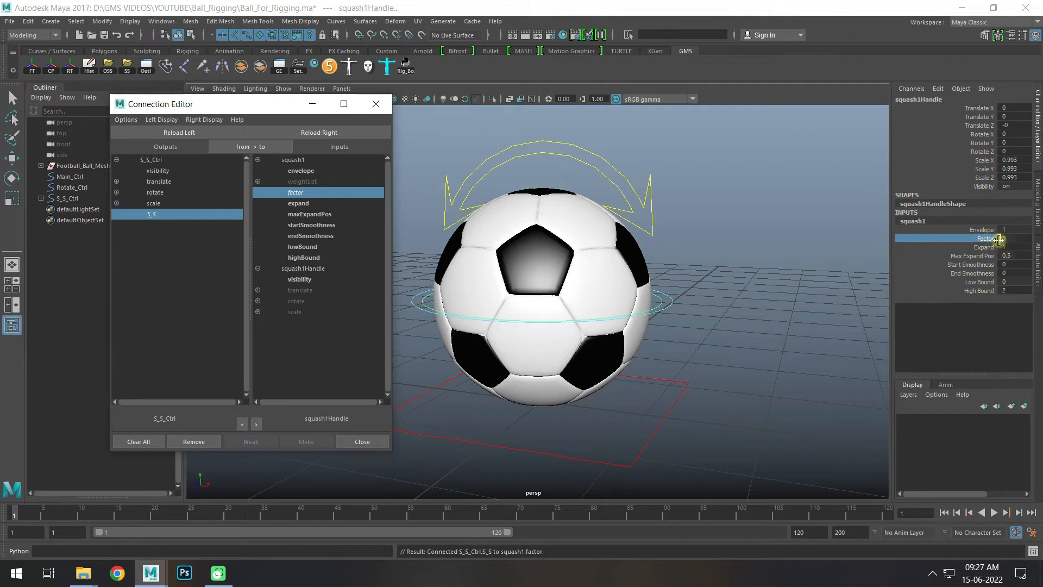
# Step: Try the connected S_S attribute of S_S_Ctrl on the ball, and undo the change
pyautogui.click(672, 302)
pyautogui.press('w')
pyautogui.click(985, 195)
pyautogui.moveTo(739, 313); pyautogui.dragTo(738, 312, button='middle')
pyautogui.hotkey('ctrl', 'z')
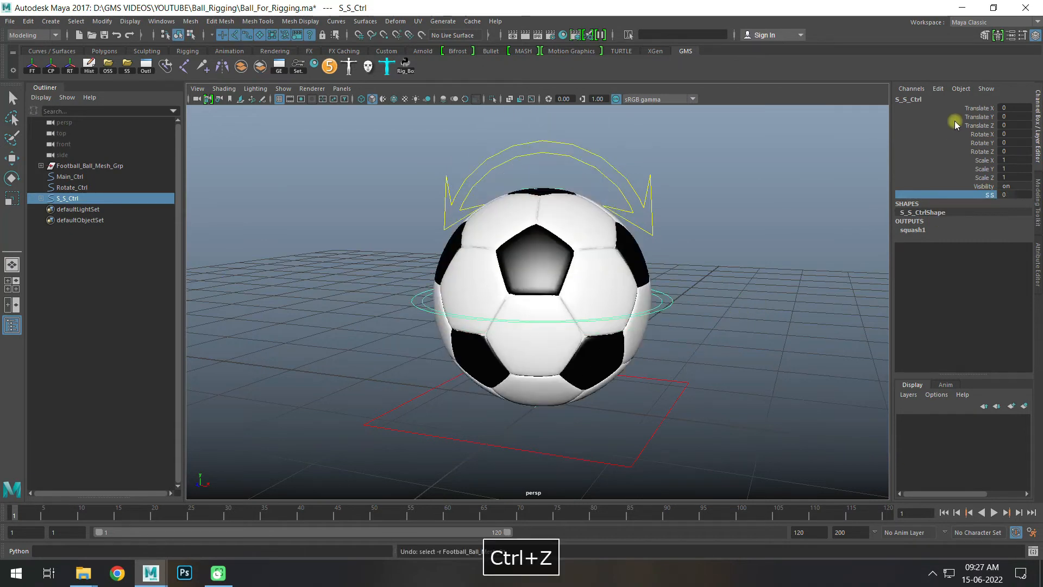
# Step: Lock and hide the translate, rotate and scale channels of S_S_Ctrl, and clear the selection
pyautogui.moveTo(977, 108); pyautogui.dragTo(983, 188)
pyautogui.keyDown('ctrl'); pyautogui.click(980, 187); pyautogui.keyUp('ctrl')
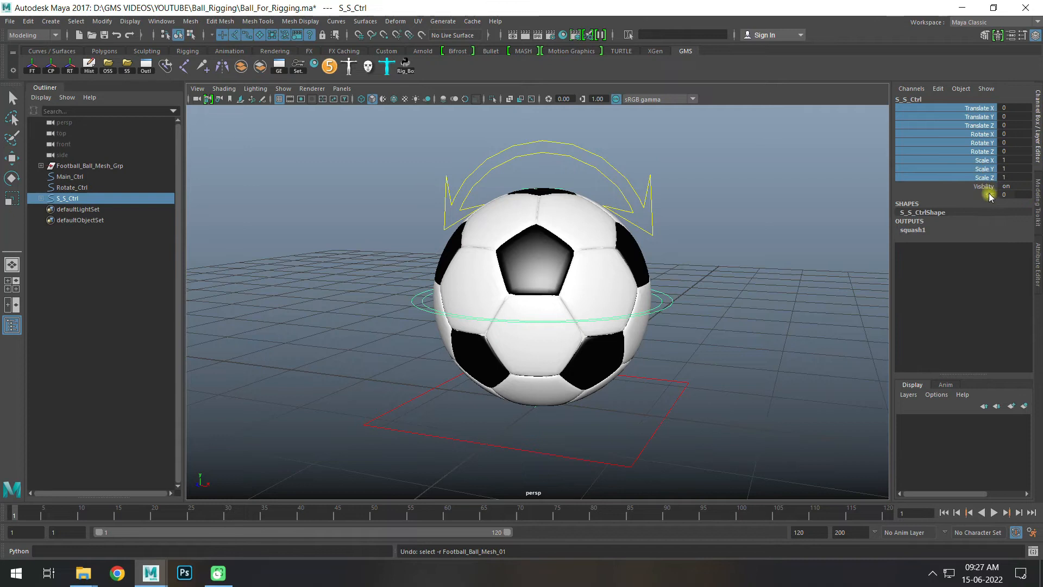
pyautogui.rightClick(981, 162)
pyautogui.click(944, 413)
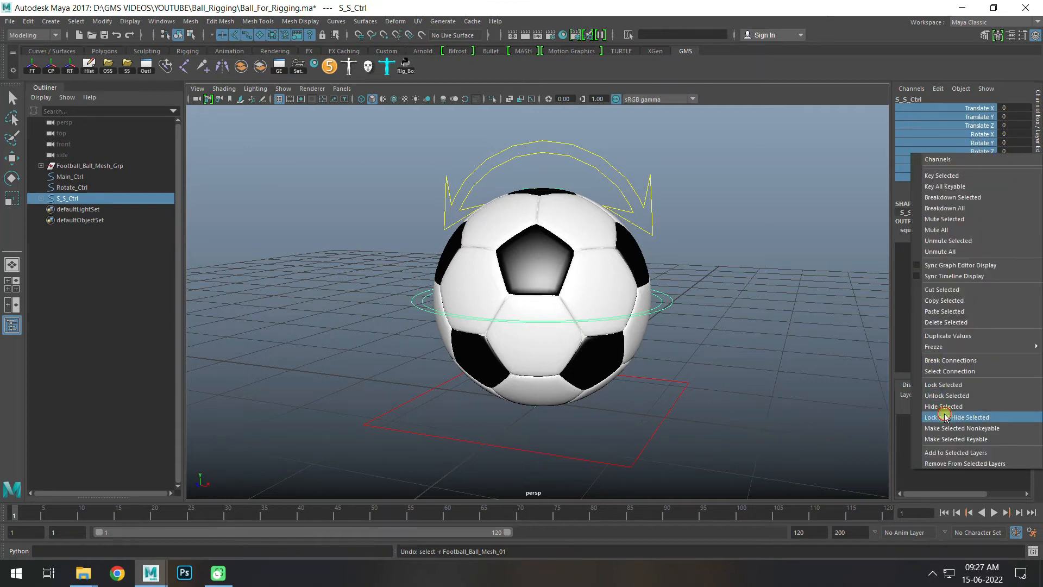
pyautogui.press('w')
pyautogui.click(724, 321)
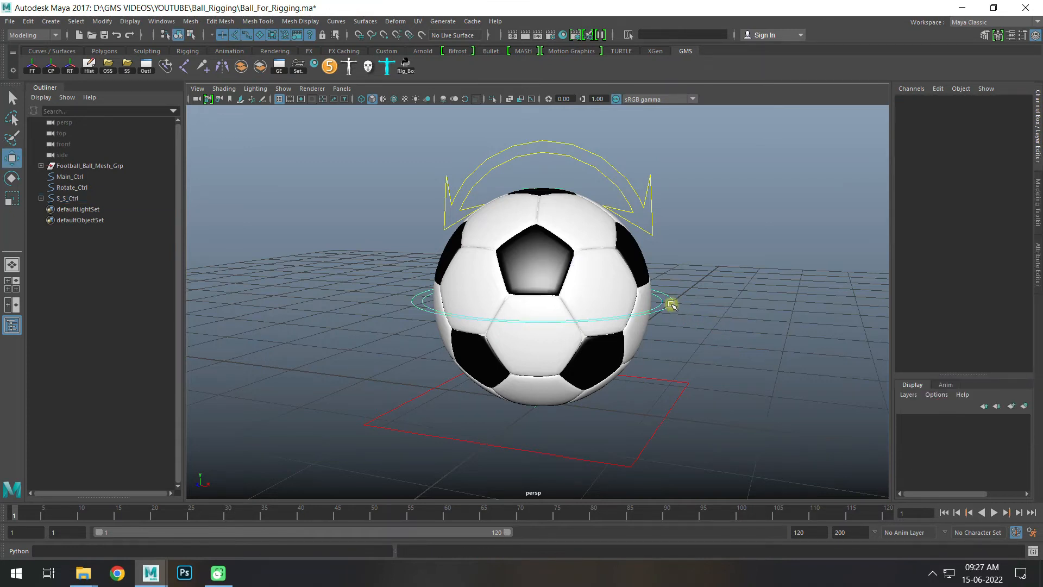
# Step: Move the pivot of Rotate_Ctrl down to the centre of the ball in the front view
pyautogui.click(615, 159)
pyautogui.press('w')
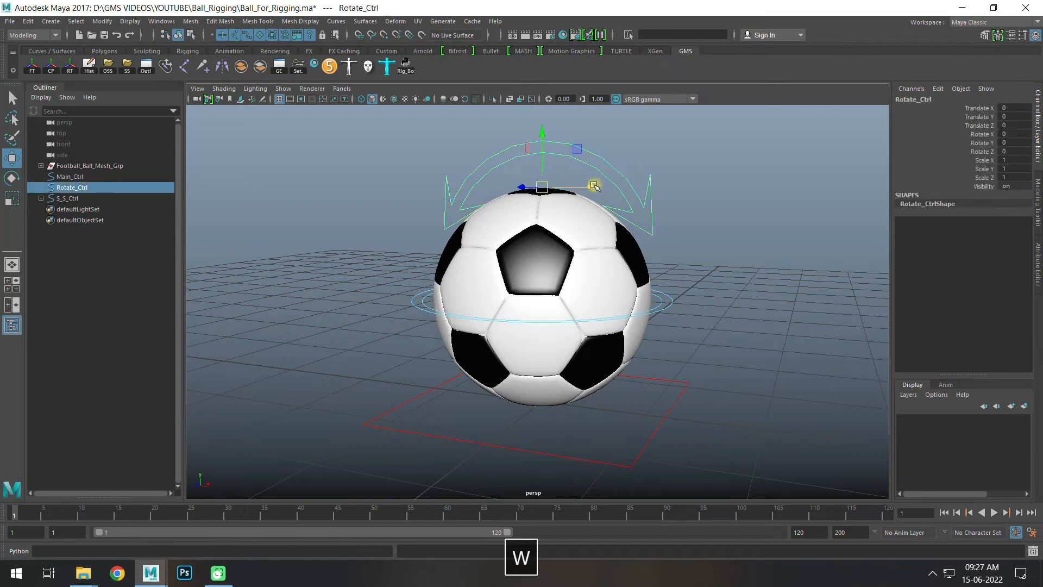
pyautogui.press('e')
pyautogui.click(597, 300)
pyautogui.hotkey('ctrl', 'z')
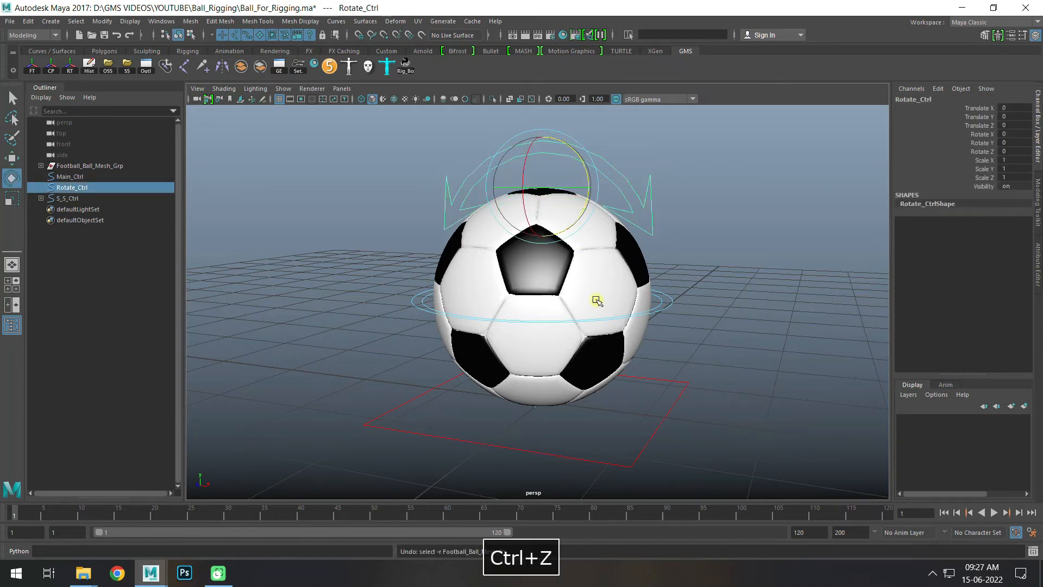
pyautogui.press('w')
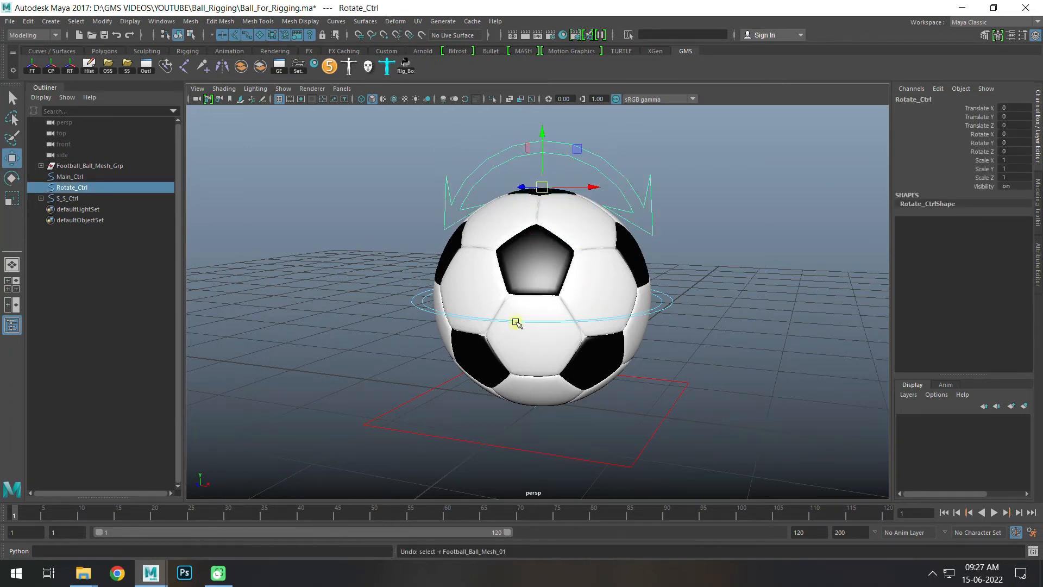
pyautogui.press('space')
pyautogui.press('space')
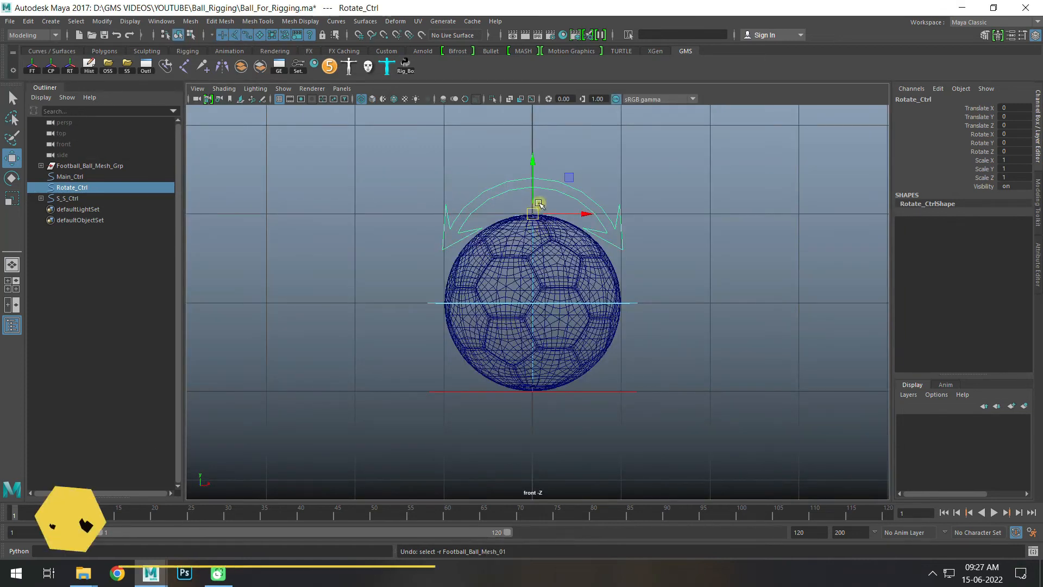
pyautogui.press('d')
pyautogui.moveTo(538, 204); pyautogui.dragTo(533, 299)
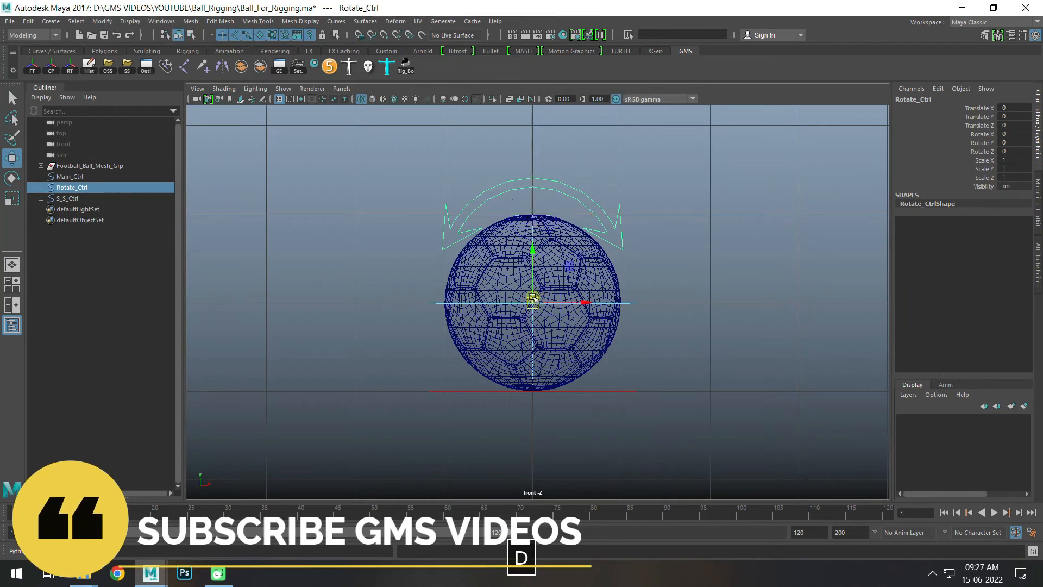
pyautogui.press('space')
pyautogui.press('space')
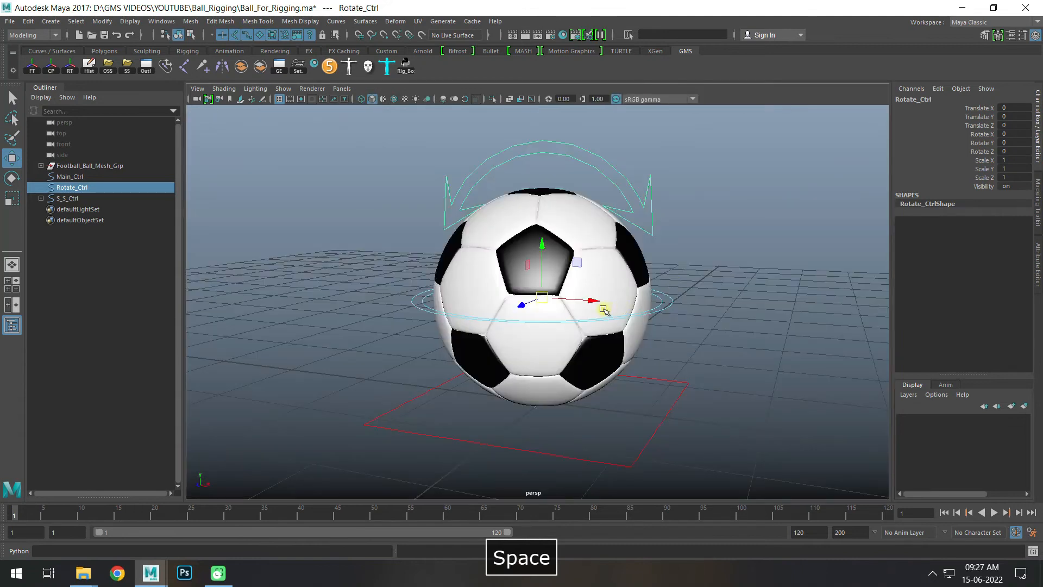
# Step: Apply a parent constraint and a scale constraint from Rotate_Ctrl to Football_Ball_Mesh_Grp
pyautogui.keyDown('alt'); pyautogui.moveTo(575, 296); pyautogui.dragTo(580, 269); pyautogui.keyUp('alt')
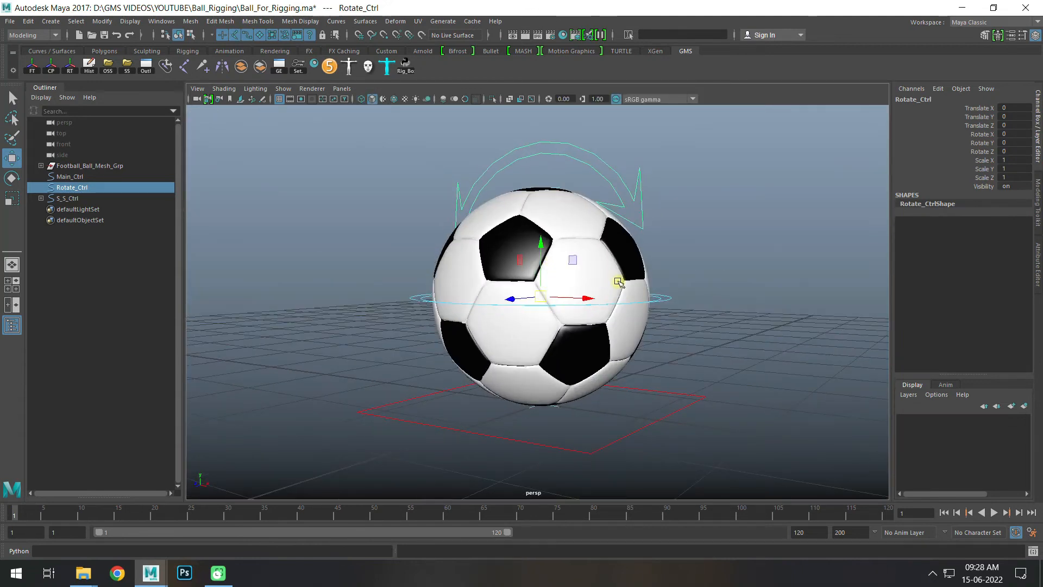
pyautogui.keyDown('alt'); pyautogui.moveTo(615, 232); pyautogui.dragTo(629, 182); pyautogui.keyUp('alt')
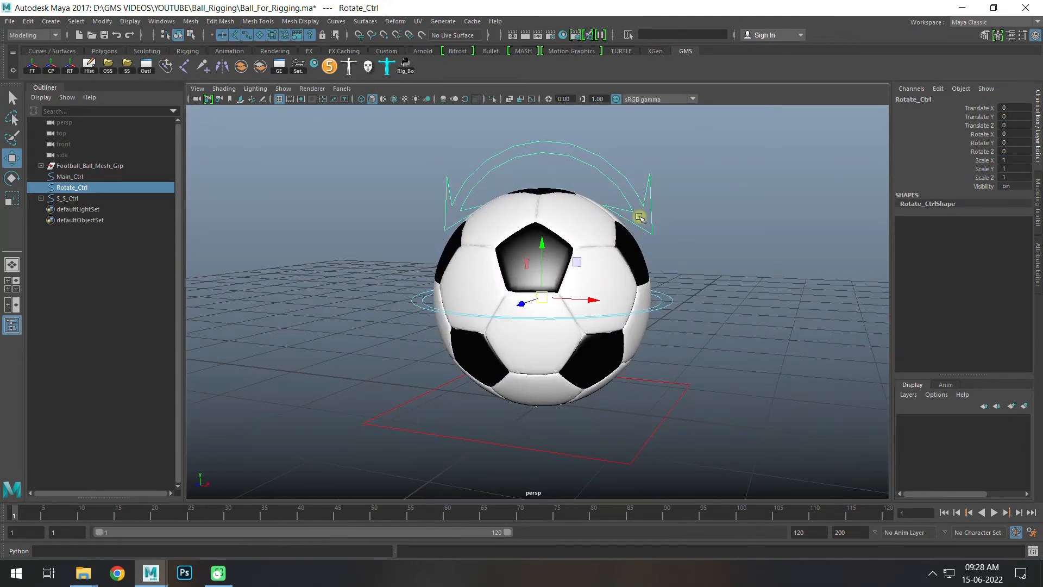
pyautogui.keyDown('ctrl'); pyautogui.click(103, 167); pyautogui.keyUp('ctrl')
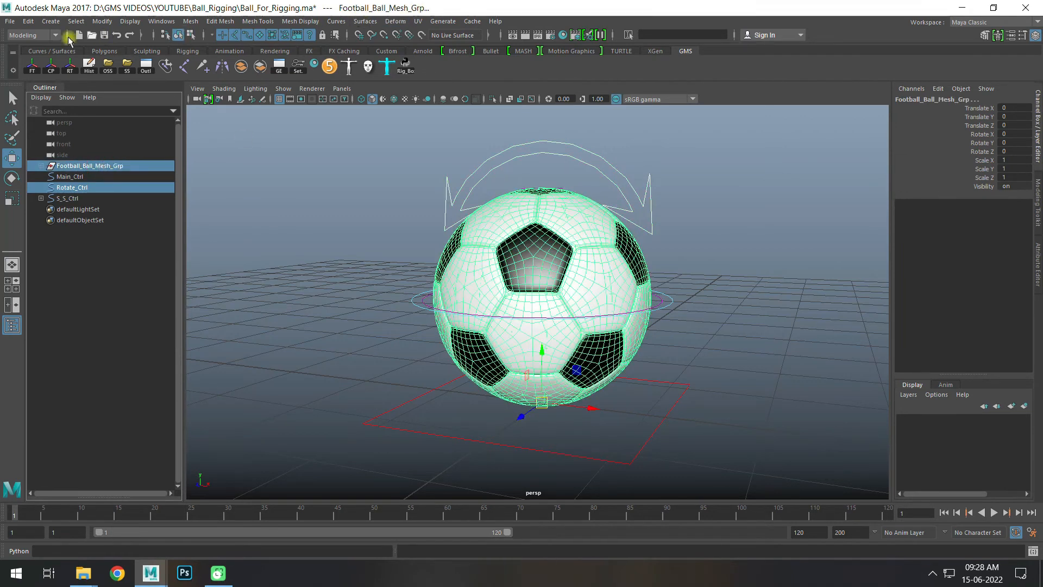
pyautogui.click(44, 36)
pyautogui.click(27, 58)
pyautogui.click(277, 21)
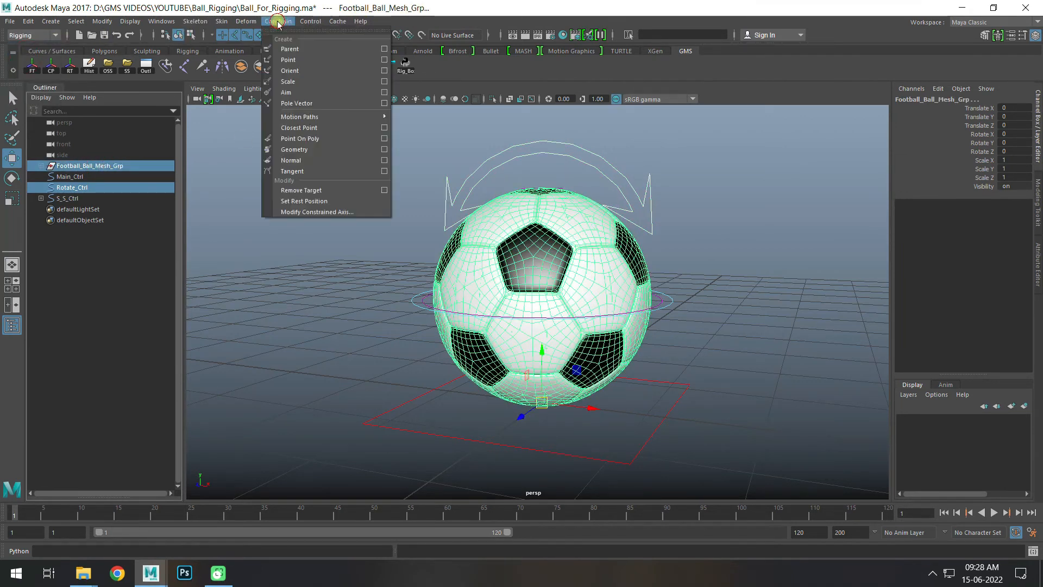
pyautogui.click(300, 50)
pyautogui.click(278, 22)
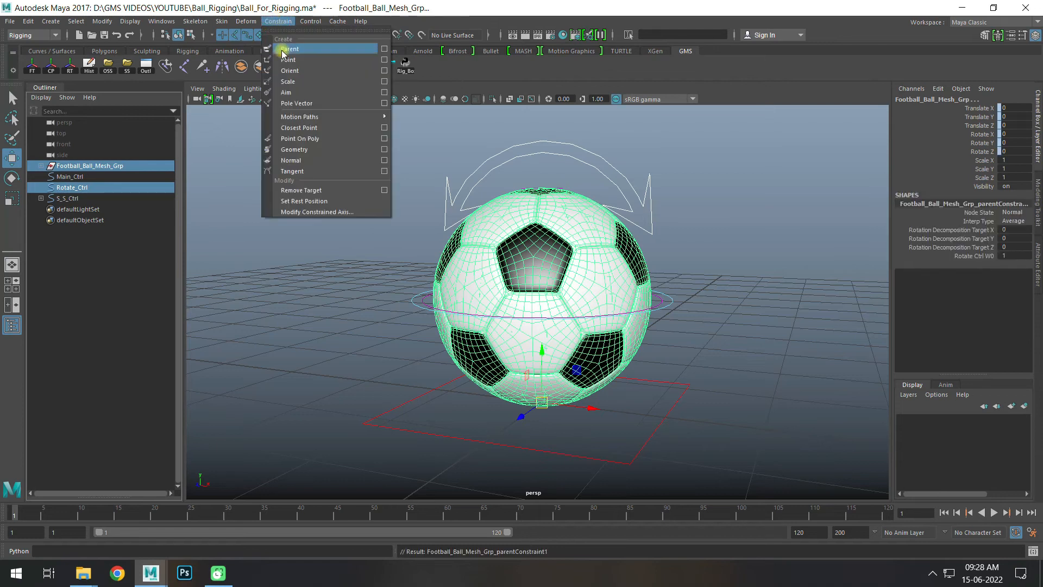
pyautogui.click(296, 81)
# Step: Try rotating Rotate_Ctrl about 36 degrees around Z, and undo the rotation
pyautogui.click(632, 186)
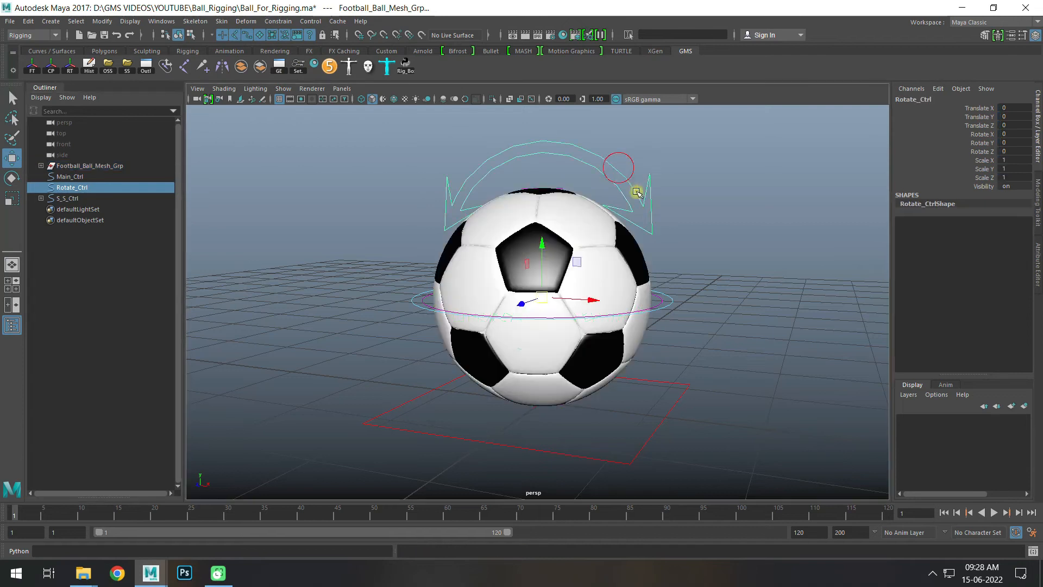
pyautogui.press('e')
pyautogui.moveTo(578, 264); pyautogui.dragTo(582, 243)
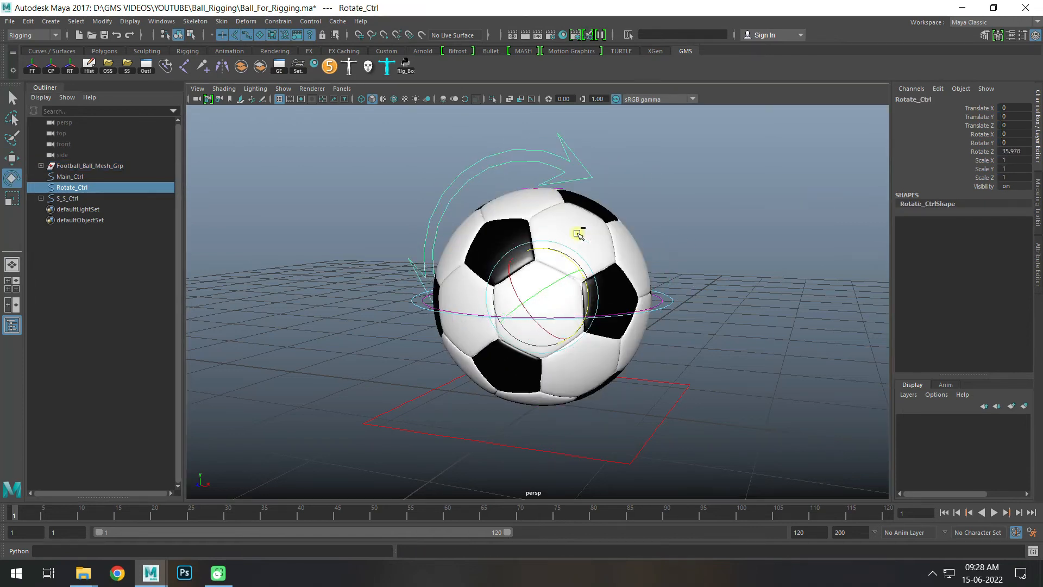
pyautogui.hotkey('ctrl', 'z')
# Step: Lock and hide the translate, scale and visibility channels of Rotate_Ctrl, and clear the selection
pyautogui.moveTo(978, 108); pyautogui.dragTo(981, 186)
pyautogui.keyDown('ctrl'); pyautogui.click(980, 135); pyautogui.keyUp('ctrl')
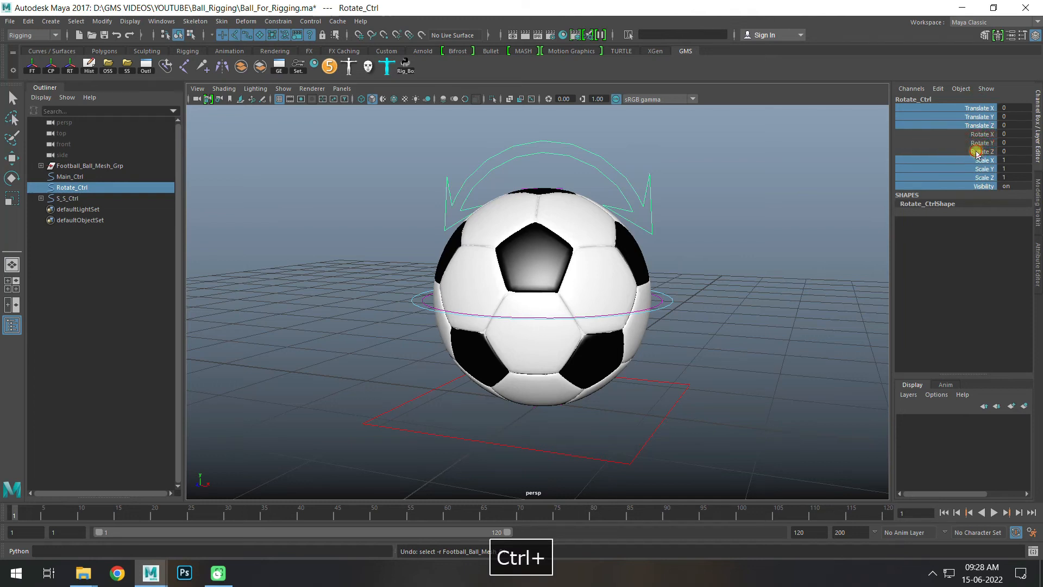
pyautogui.rightClick(971, 180)
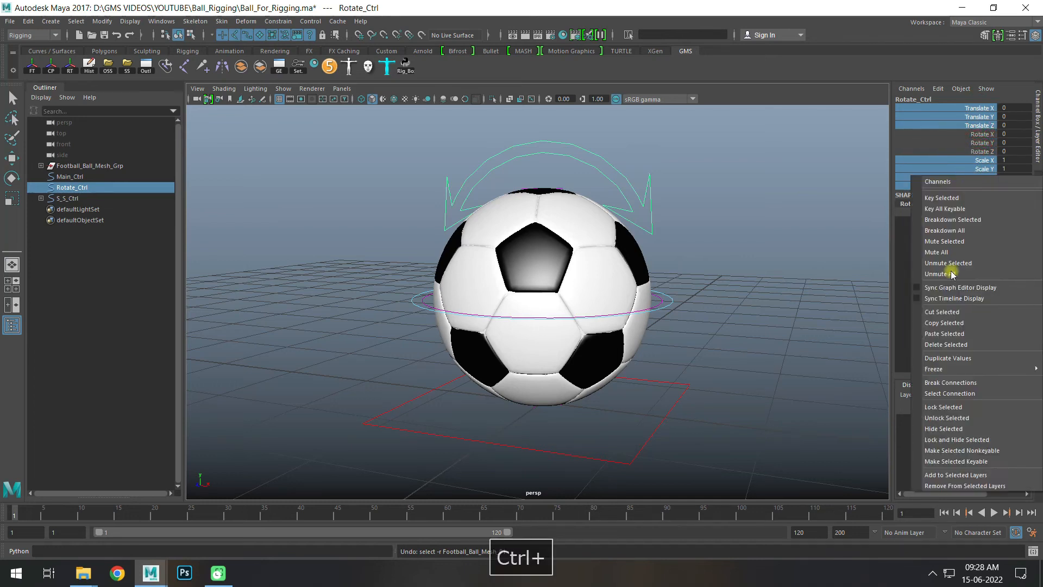
pyautogui.click(951, 437)
pyautogui.click(751, 310)
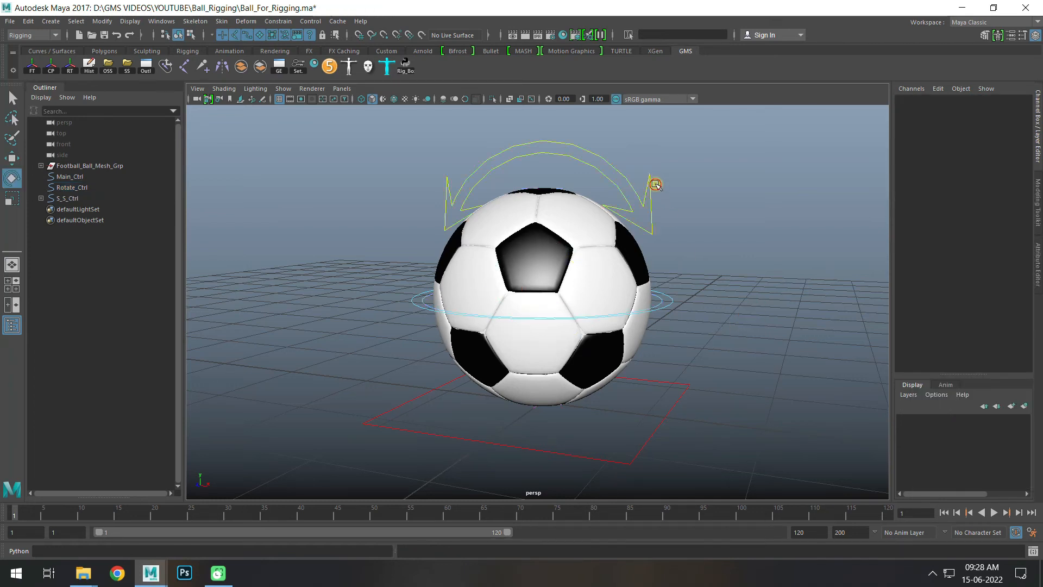
# Step: Try rotating Rotate_Ctrl and changing the S_S attribute of S_S_Ctrl, undoing each change
pyautogui.click(654, 207)
pyautogui.moveTo(574, 267); pyautogui.dragTo(604, 315)
pyautogui.hotkey('ctrl', 'z')
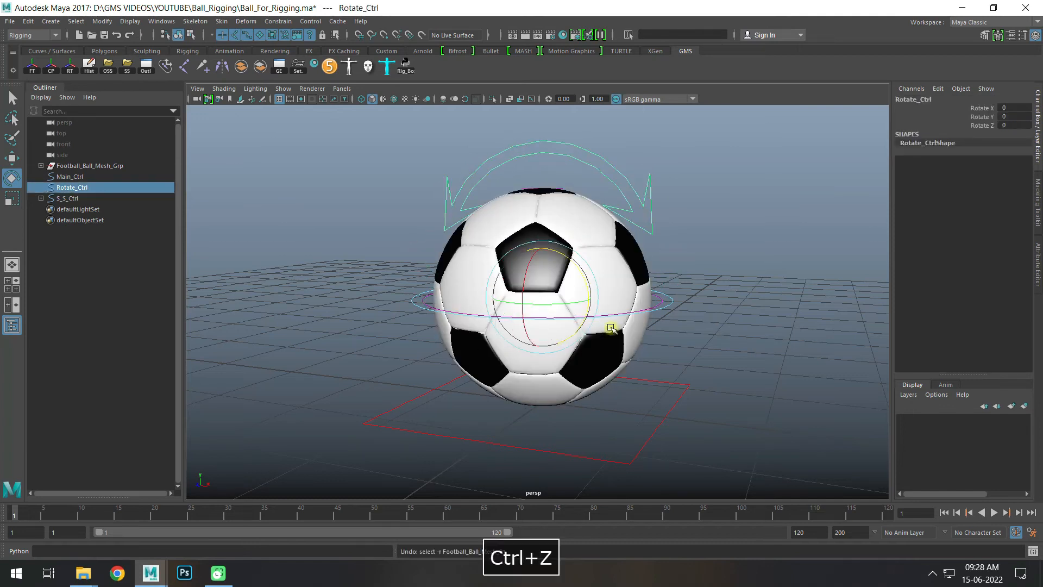
pyautogui.click(671, 304)
pyautogui.click(988, 116)
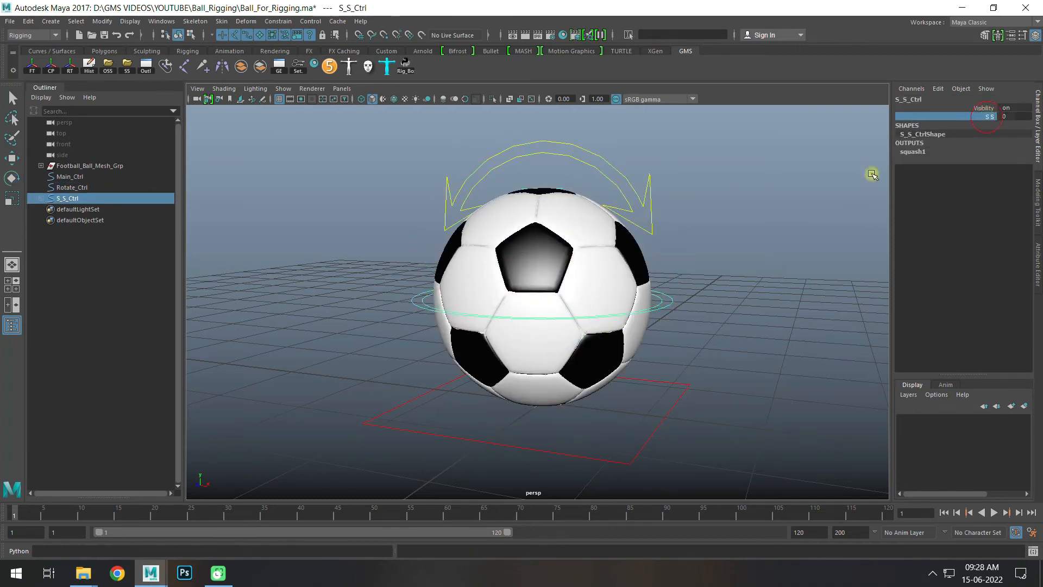
pyautogui.moveTo(868, 174); pyautogui.dragTo(808, 245, button='middle')
pyautogui.hotkey('ctrl', 'z')
# Step: Try moving, rotating and scaling Main_Ctrl, undoing each transformation, and clear the selection
pyautogui.keyDown('alt'); pyautogui.moveTo(691, 372); pyautogui.dragTo(642, 390, button='right'); pyautogui.keyUp('alt')
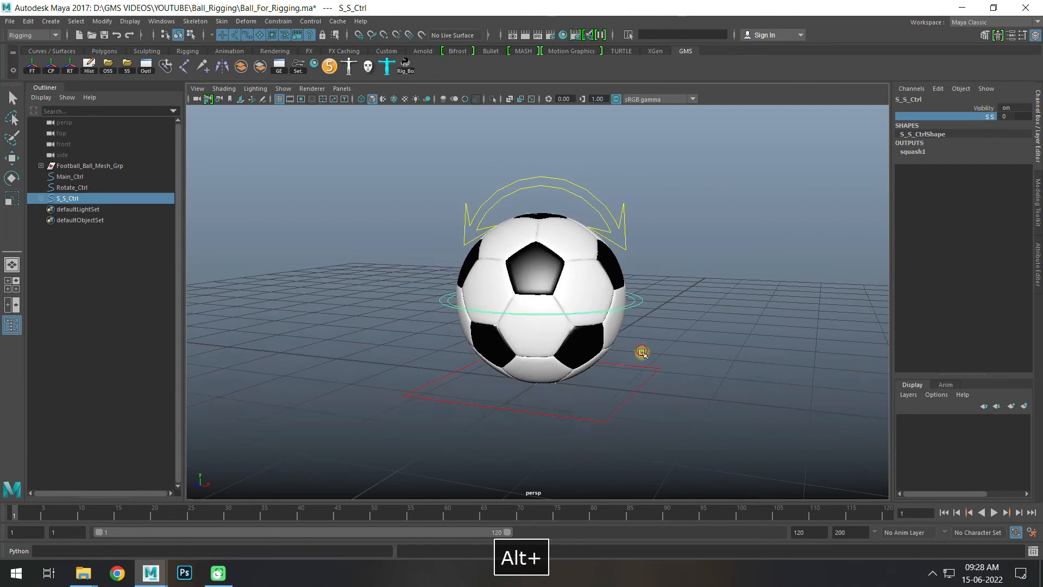
pyautogui.click(663, 400)
pyautogui.press('w')
pyautogui.moveTo(621, 389); pyautogui.dragTo(655, 398)
pyautogui.hotkey('ctrl', 'z')
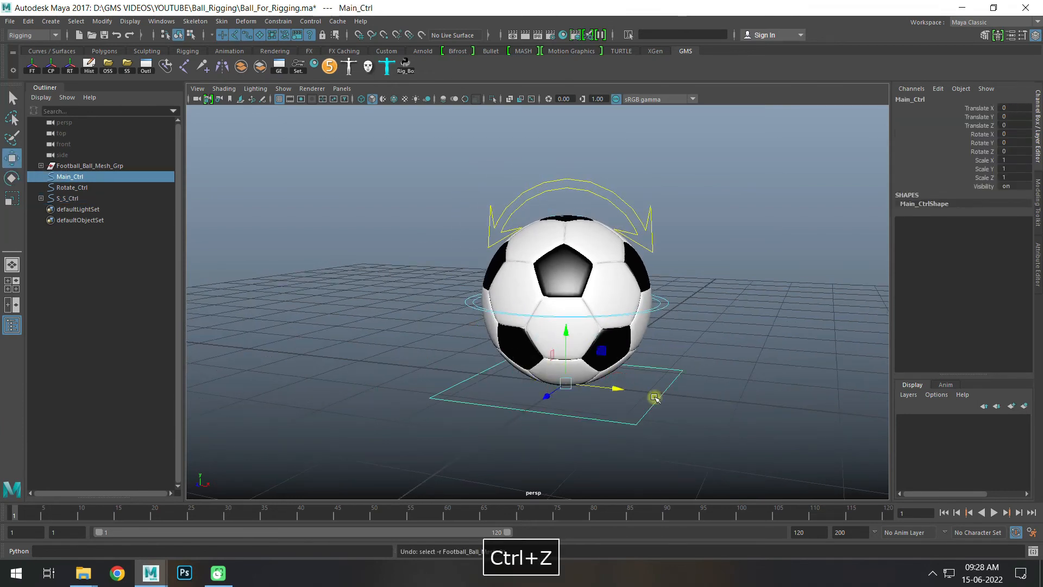
pyautogui.press('e')
pyautogui.moveTo(610, 367); pyautogui.dragTo(617, 408)
pyautogui.hotkey('ctrl', 'z')
pyautogui.press('r')
pyautogui.moveTo(565, 443); pyautogui.dragTo(647, 435)
pyautogui.hotkey('ctrl', 'z')
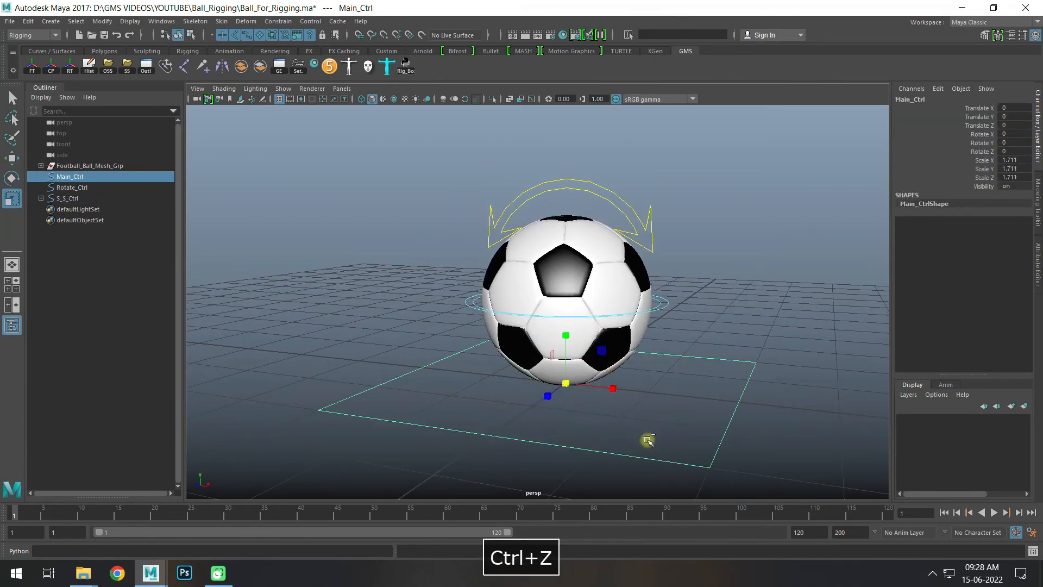
pyautogui.press('w')
pyautogui.click(687, 319)
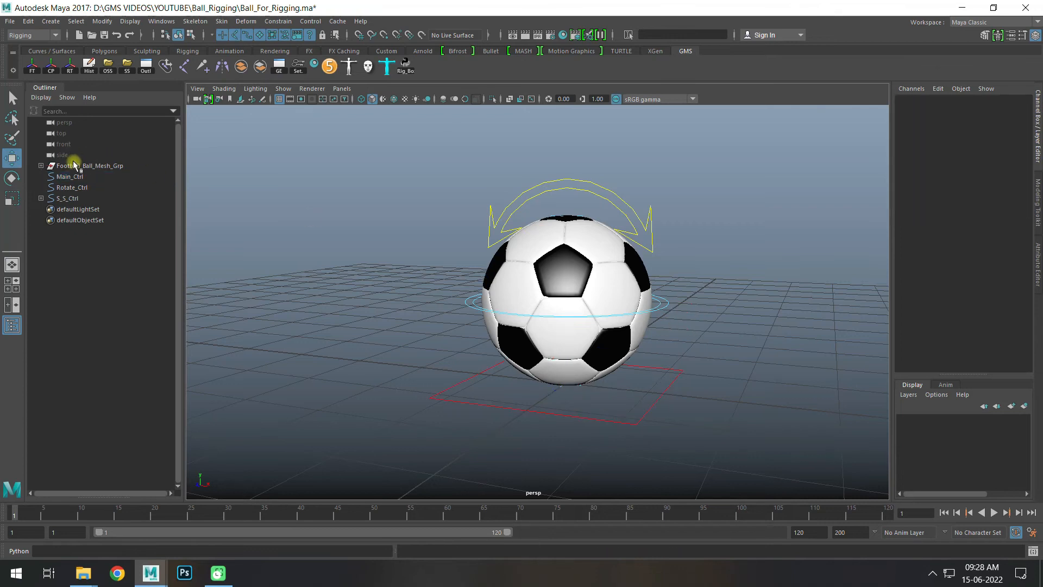
# Step: Group Football_Ball_Mesh_Grp, Rotate_Ctrl and S_S_Ctrl without Main_Ctrl, and name the group Ball_Rig_Grp
pyautogui.click(90, 166)
pyautogui.keyDown('shift'); pyautogui.click(79, 199); pyautogui.keyUp('shift')
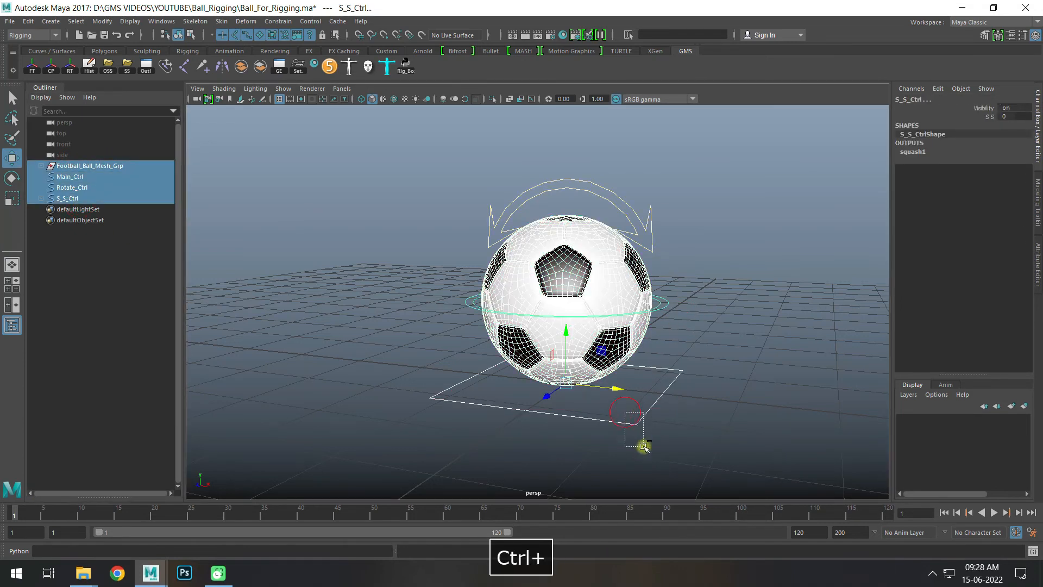
pyautogui.keyDown('ctrl'); pyautogui.click(624, 414); pyautogui.keyUp('ctrl')
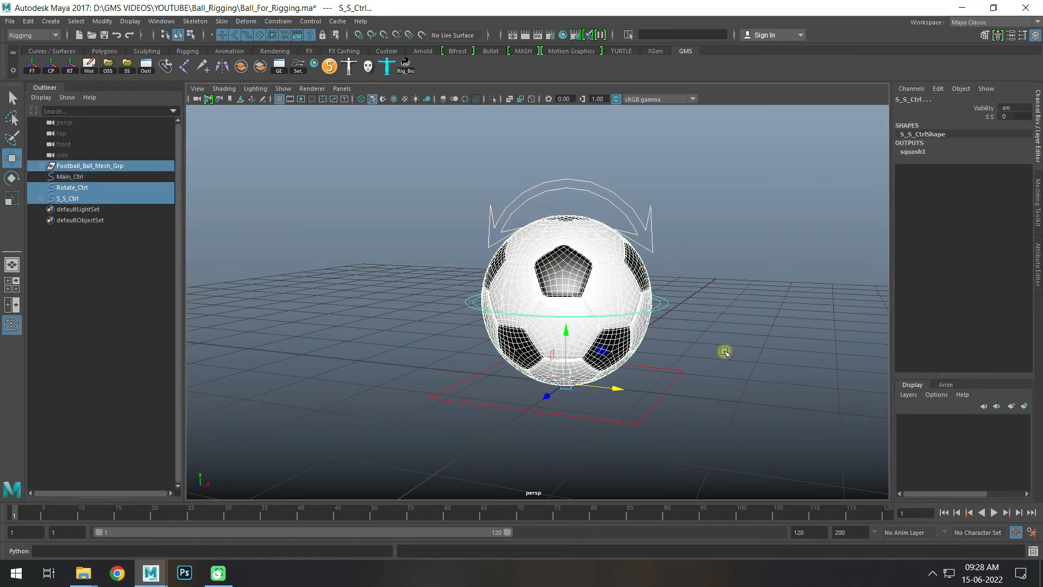
pyautogui.hotkey('ctrl', 'g')
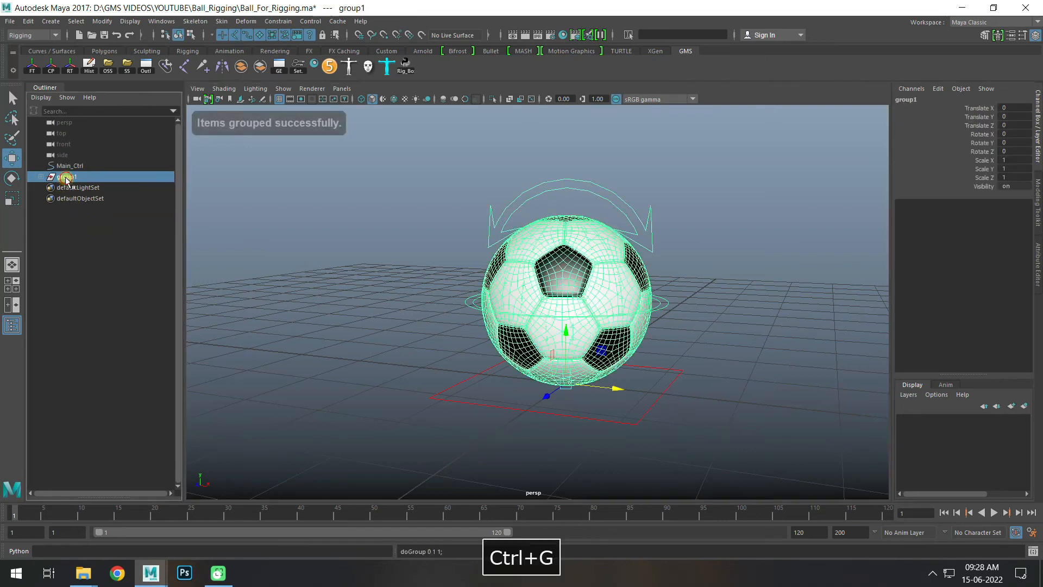
pyautogui.doubleClick(65, 177)
pyautogui.write('Ba_')
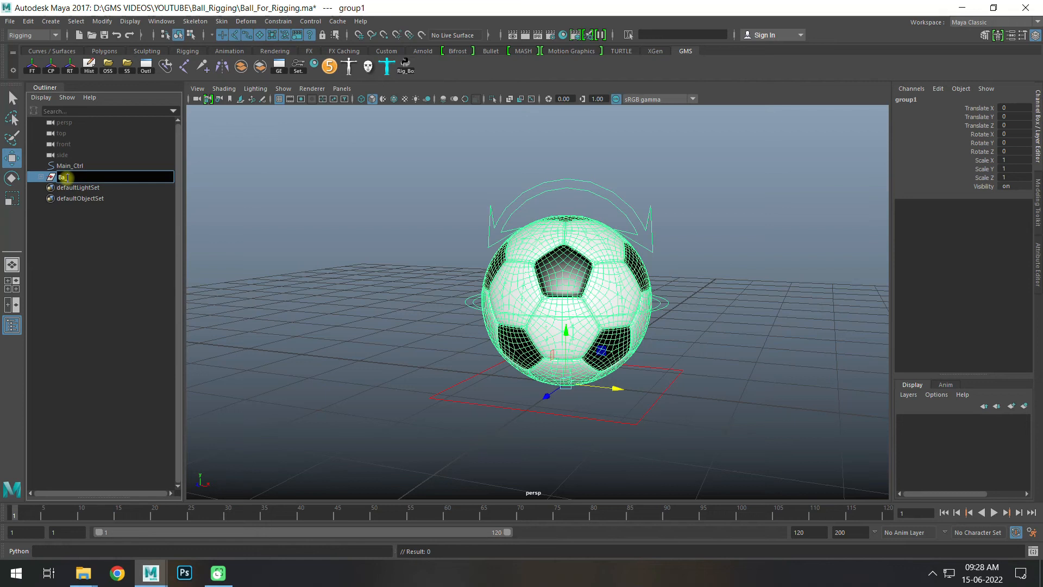
pyautogui.press('BackSpace')
pyautogui.write('ll_')
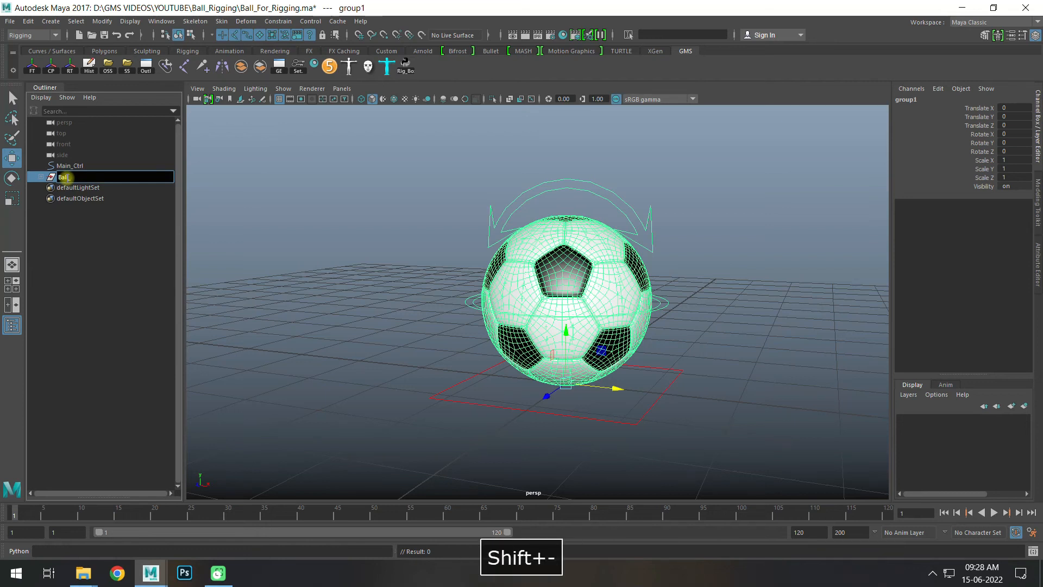
pyautogui.write('Rig_Grp')
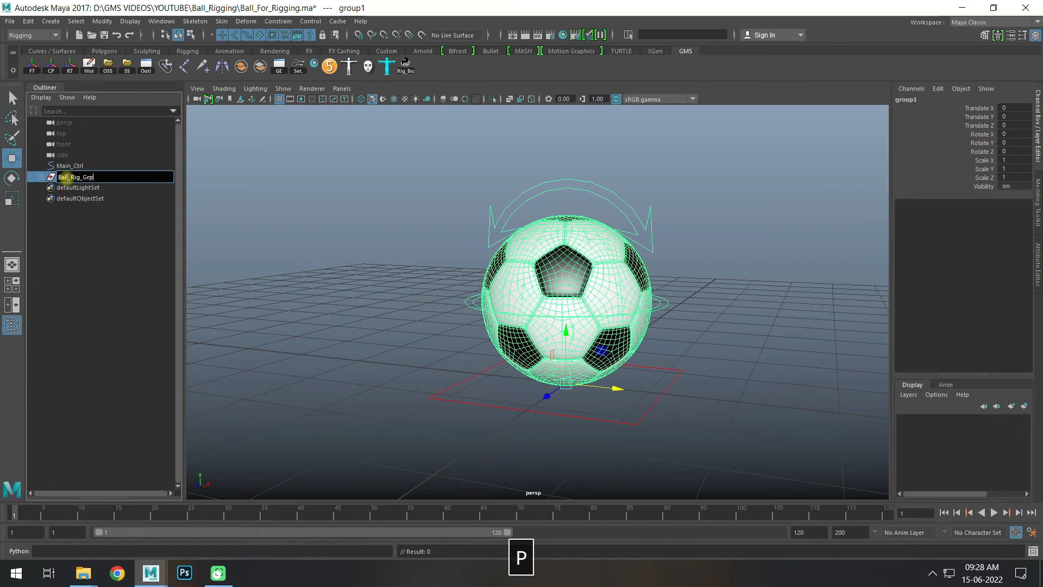
pyautogui.press('Return')
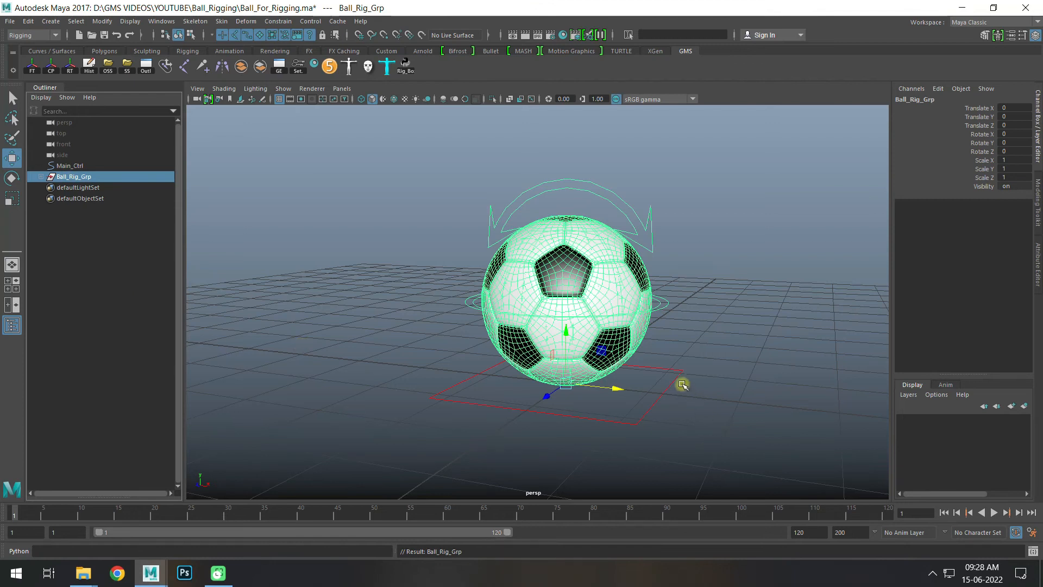
# Step: Parent-constrain and scale-constrain Ball_Rig_Grp to Main_Ctrl, and clear the selection
pyautogui.click(675, 382)
pyautogui.keyDown('ctrl'); pyautogui.click(99, 178); pyautogui.keyUp('ctrl')
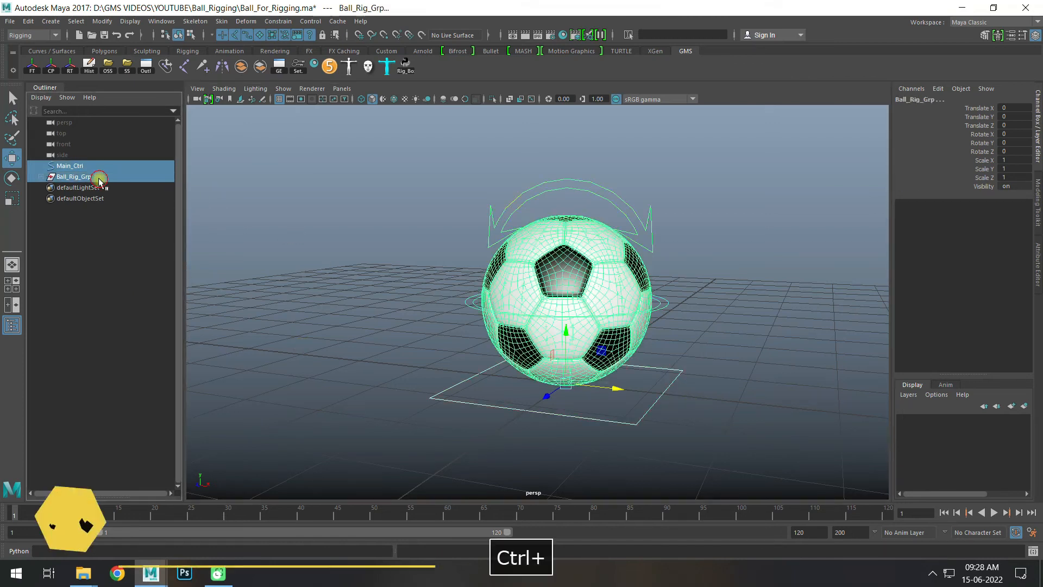
pyautogui.click(278, 21)
pyautogui.click(294, 44)
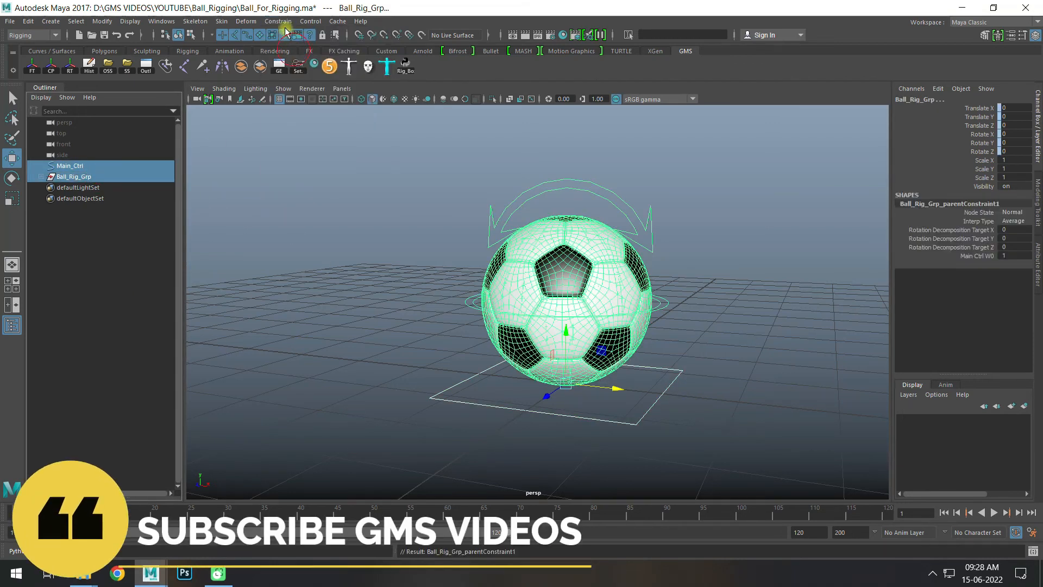
pyautogui.click(279, 21)
pyautogui.click(294, 82)
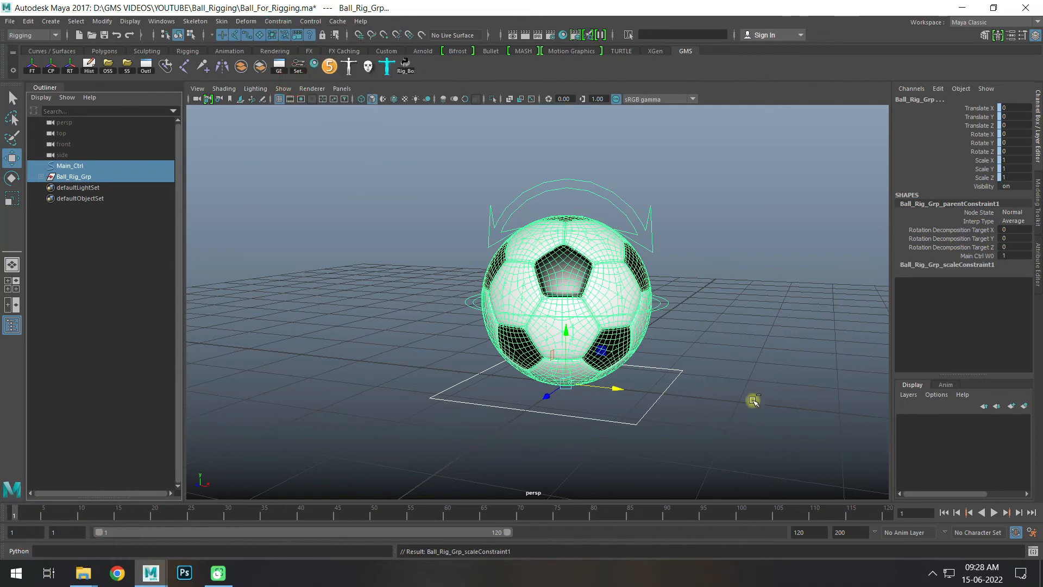
pyautogui.click(787, 420)
# Step: Try moving, rotating and uniformly scaling Main_Ctrl to test the new constraints, undoing each transformation
pyautogui.click(665, 373)
pyautogui.press('w')
pyautogui.moveTo(610, 403); pyautogui.dragTo(507, 368)
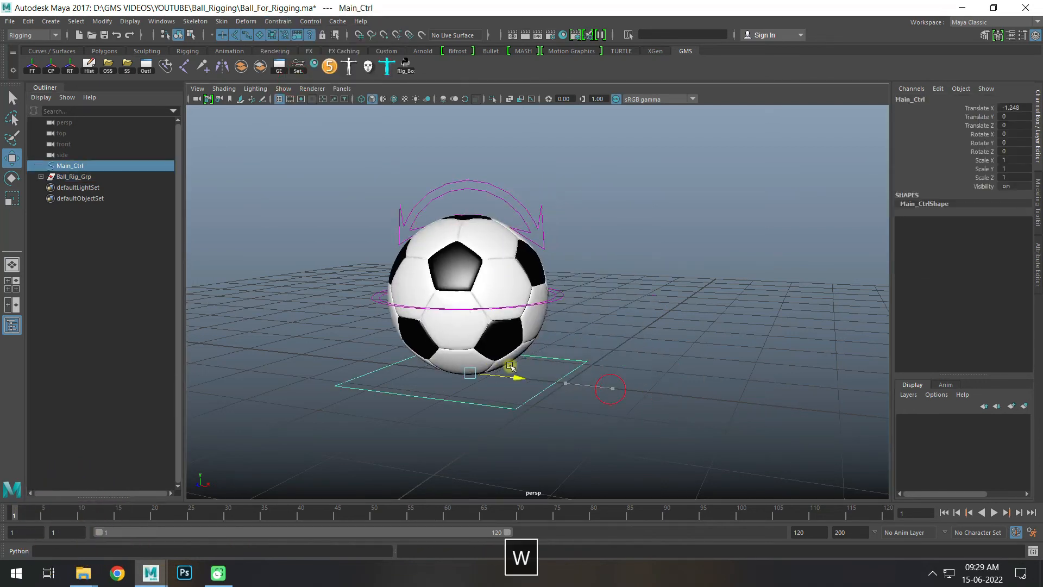
pyautogui.hotkey('ctrl', 'z')
pyautogui.press('e')
pyautogui.moveTo(729, 396); pyautogui.dragTo(694, 392)
pyautogui.hotkey('ctrl', 'z')
pyautogui.hotkey('ctrl', 'z')
pyautogui.press('r')
pyautogui.moveTo(561, 426); pyautogui.dragTo(692, 422)
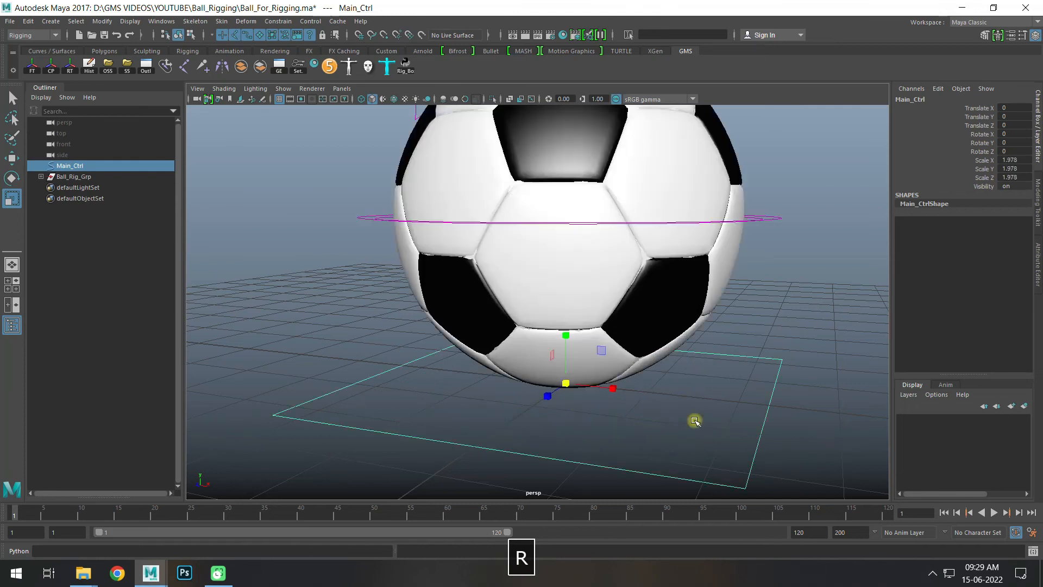
pyautogui.hotkey('ctrl', 'z')
pyautogui.click(741, 366)
# Step: Group Main_Ctrl and Ball_Rig_Grp together under one top-level group
pyautogui.click(94, 166)
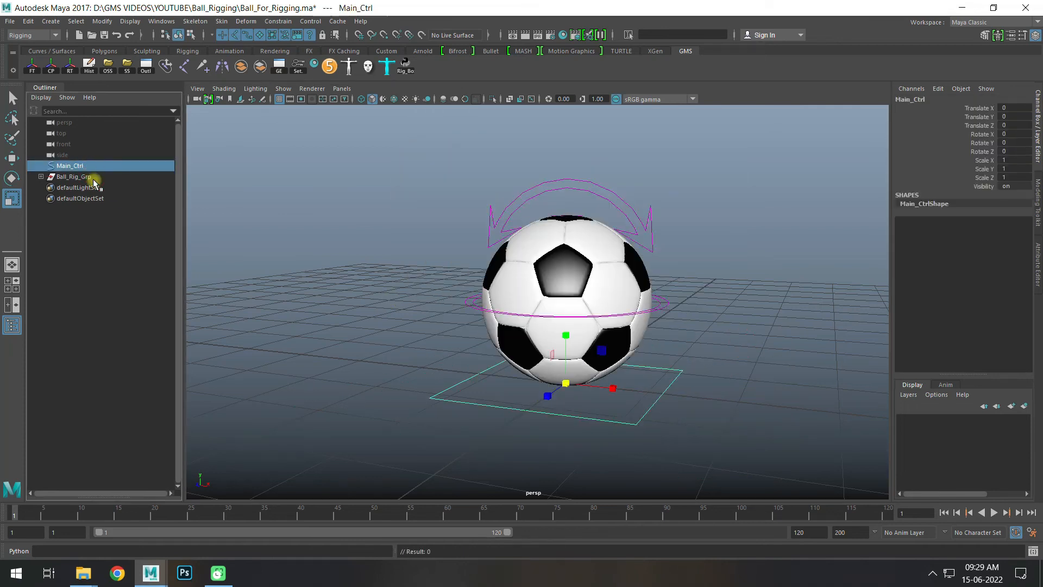
pyautogui.keyDown('shift'); pyautogui.click(98, 177); pyautogui.keyUp('shift')
pyautogui.hotkey('ctrl', 'g')
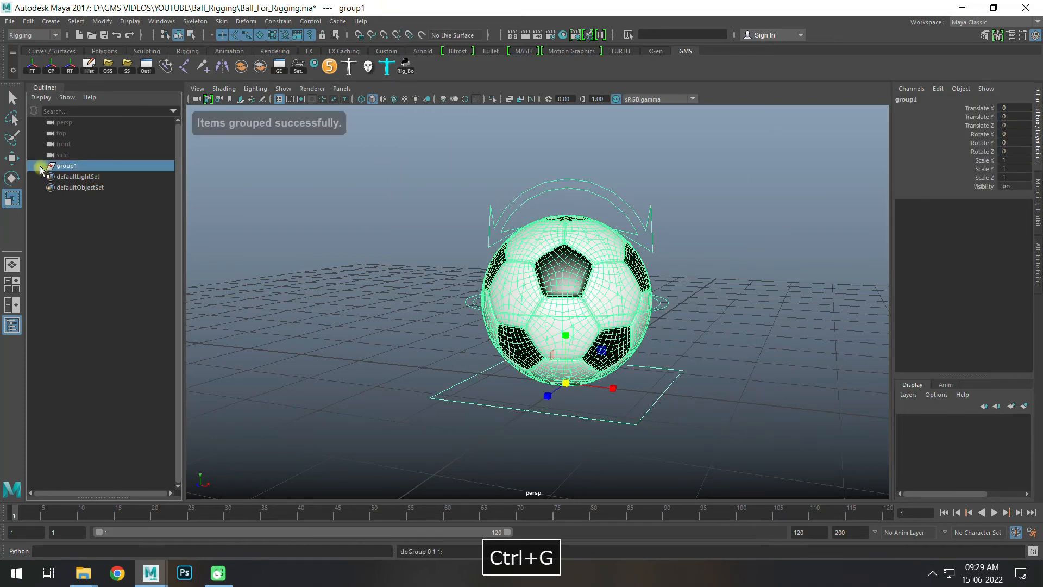
# Step: Rename the top-level group Football_Ball_Rigging, reusing the start of the mesh group's name, and clear the selection
pyautogui.keyDown('shift'); pyautogui.click(41, 166); pyautogui.keyUp('shift')
pyautogui.click(79, 199)
pyautogui.hotkey('ctrl', 'c')
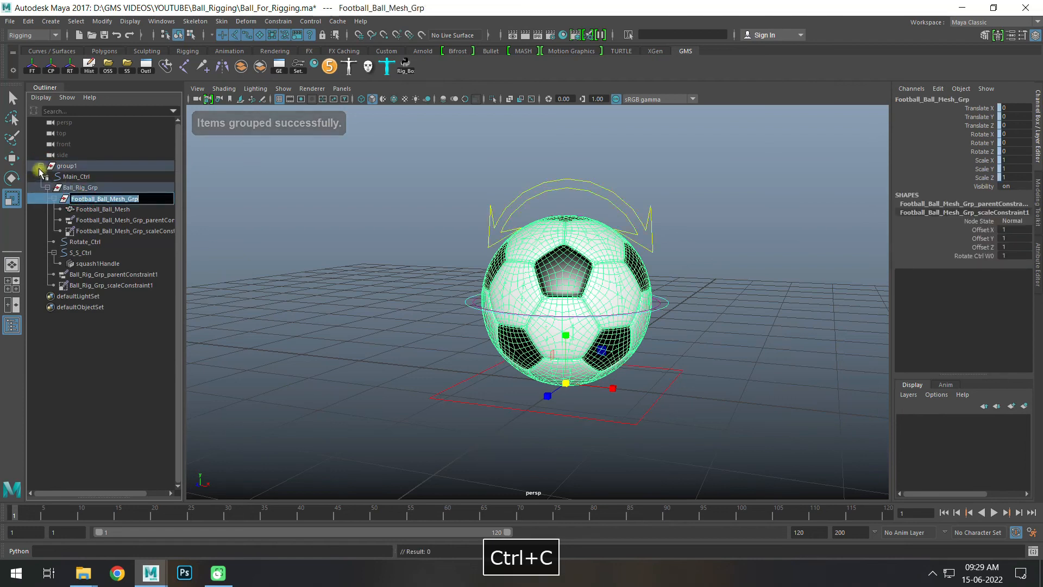
pyautogui.click(41, 166)
pyautogui.doubleClick(72, 166)
pyautogui.hotkey('ctrl', 'v')
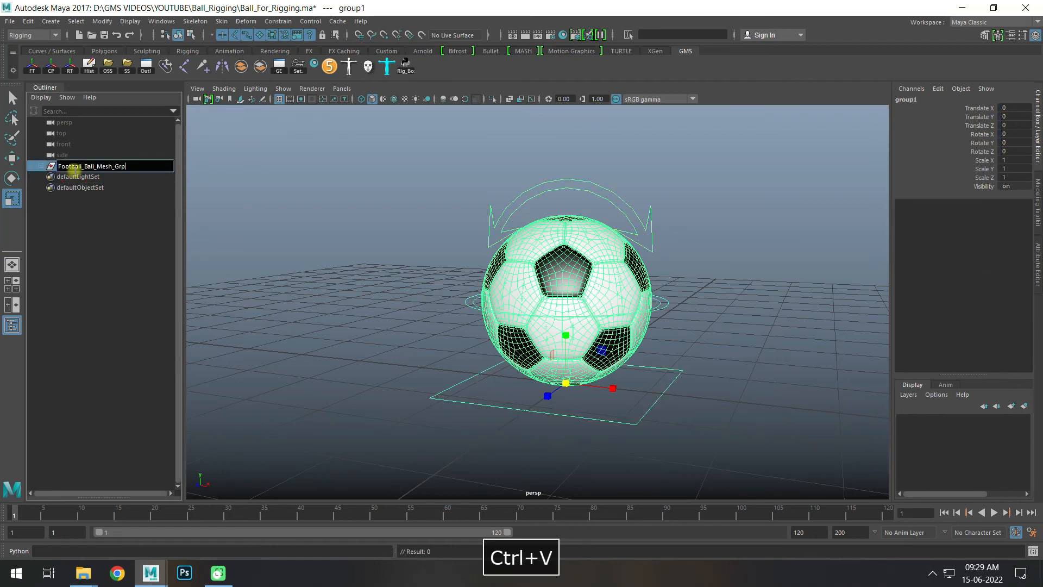
pyautogui.press('BackSpace')
pyautogui.press('BackSpace')
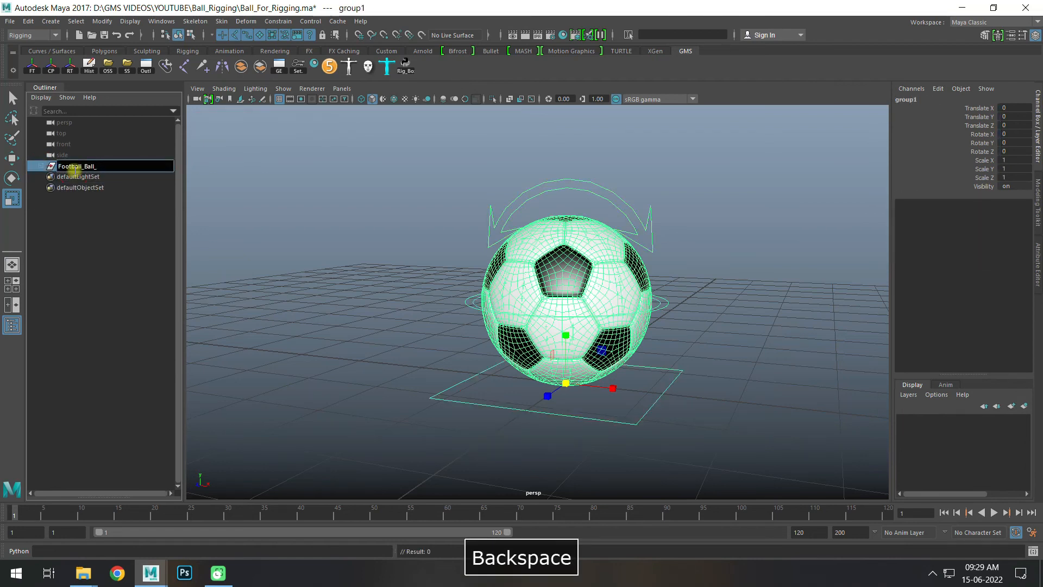
pyautogui.write('Rigging')
pyautogui.press('Return')
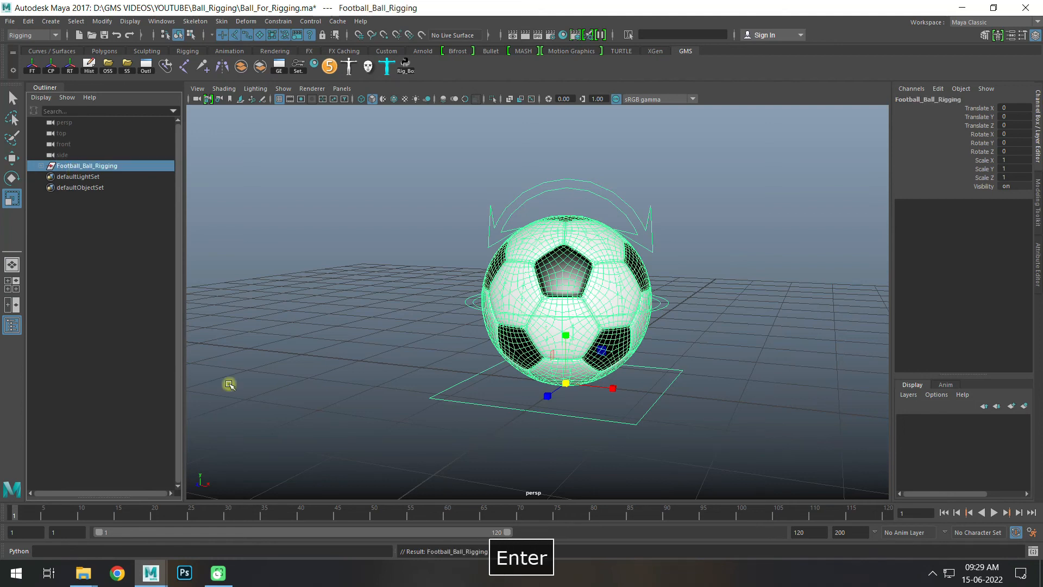
pyautogui.click(375, 369)
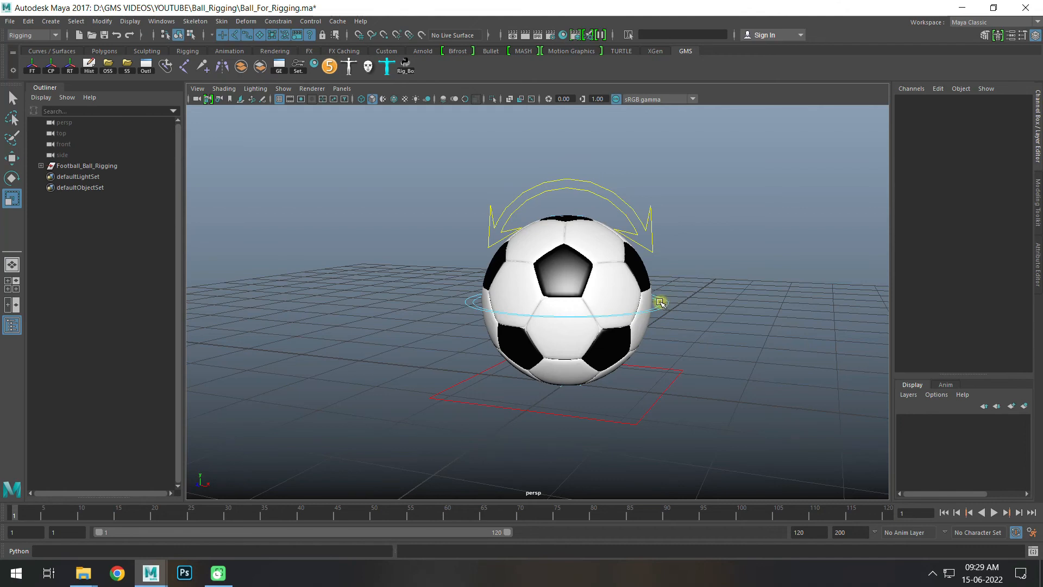
# Step: Hide the squash1Handle deformer handle in the viewport
pyautogui.click(659, 302)
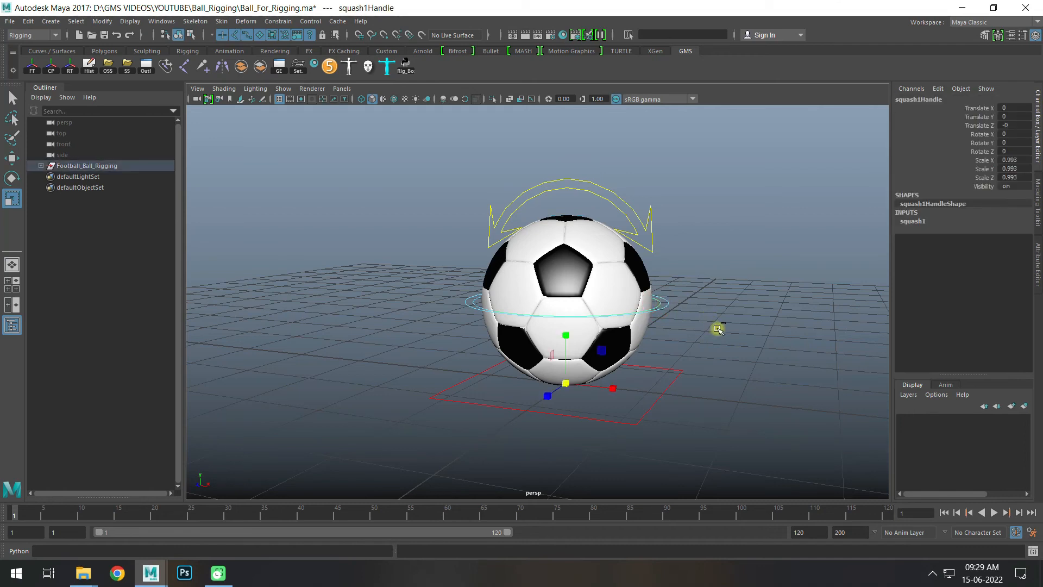
pyautogui.hotkey('ctrl', 'h')
pyautogui.keyDown('alt'); pyautogui.moveTo(699, 345); pyautogui.dragTo(659, 349); pyautogui.keyUp('alt')
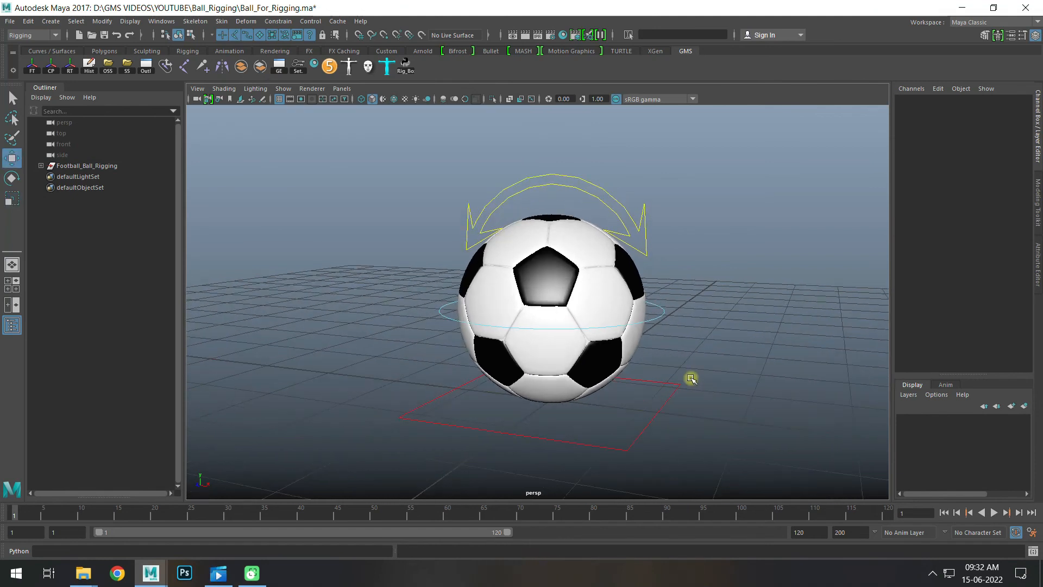
# Step: Try moving, rotating and scaling Main_Ctrl on the finished rig, undoing each transformation
pyautogui.moveTo(659, 385); pyautogui.dragTo(680, 422)
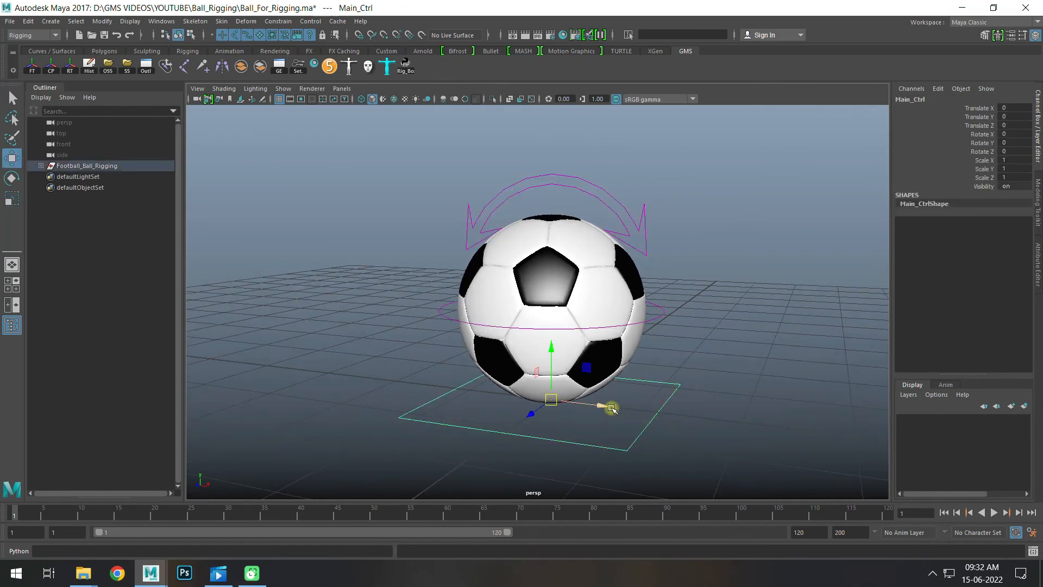
pyautogui.moveTo(608, 407); pyautogui.dragTo(521, 395)
pyautogui.hotkey('ctrl', 'z')
pyautogui.press('e')
pyautogui.moveTo(598, 390); pyautogui.dragTo(586, 370)
pyautogui.hotkey('ctrl', 'z')
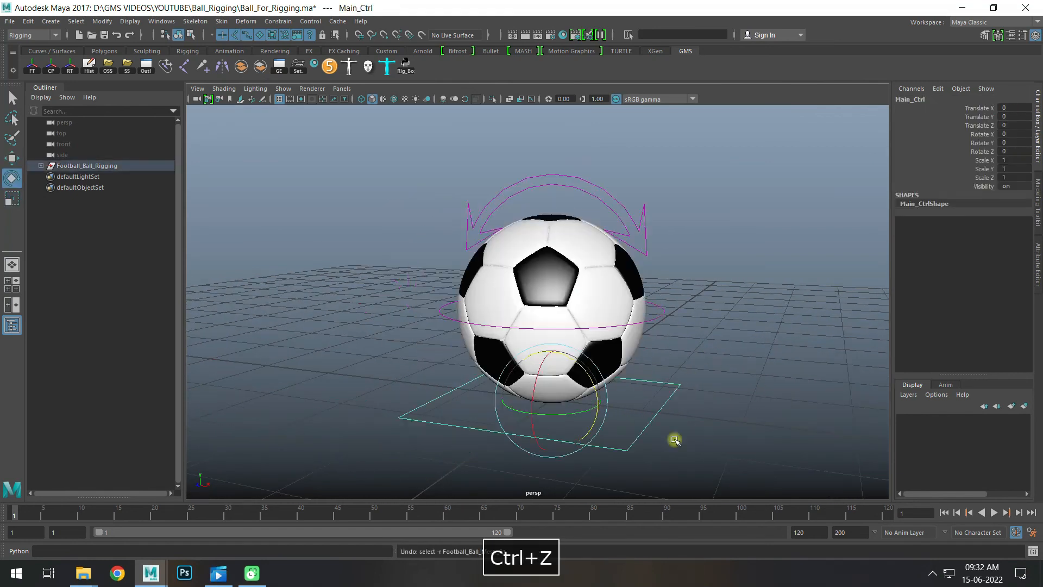
pyautogui.press('r')
pyautogui.moveTo(551, 401); pyautogui.dragTo(575, 401)
pyautogui.hotkey('ctrl', 'z')
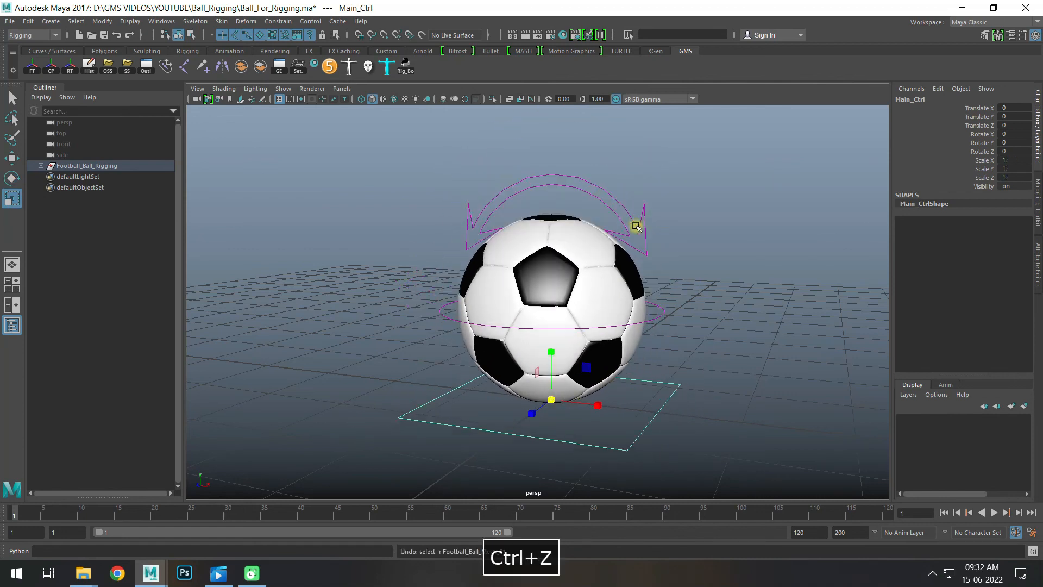
# Step: Try rotating Rotate_Ctrl about -34 degrees around Z, and undo the rotation
pyautogui.click(636, 226)
pyautogui.press('e')
pyautogui.moveTo(577, 284); pyautogui.dragTo(604, 317)
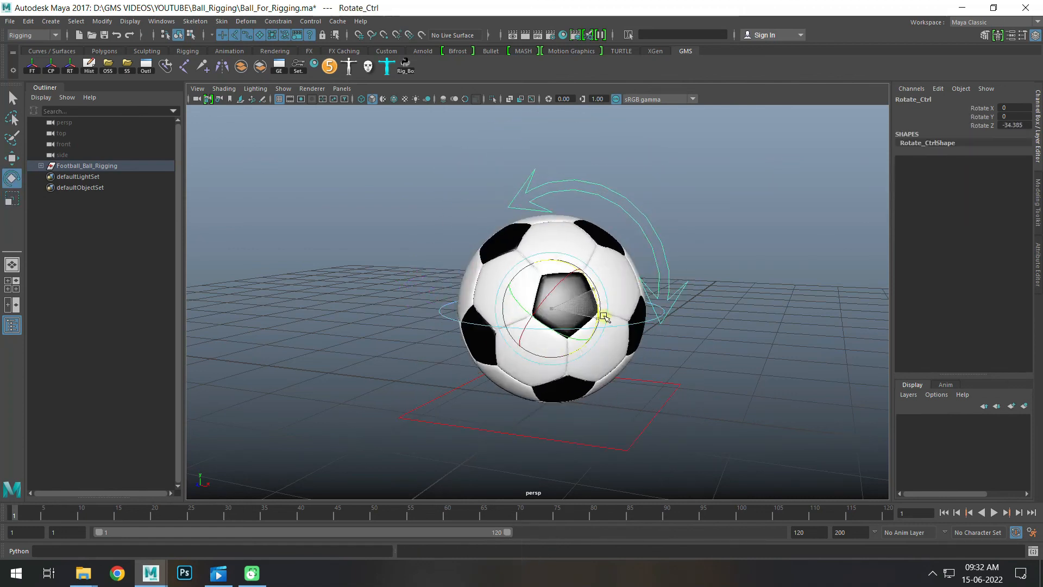
pyautogui.hotkey('ctrl', 'z')
pyautogui.hotkey('ctrl', 'z')
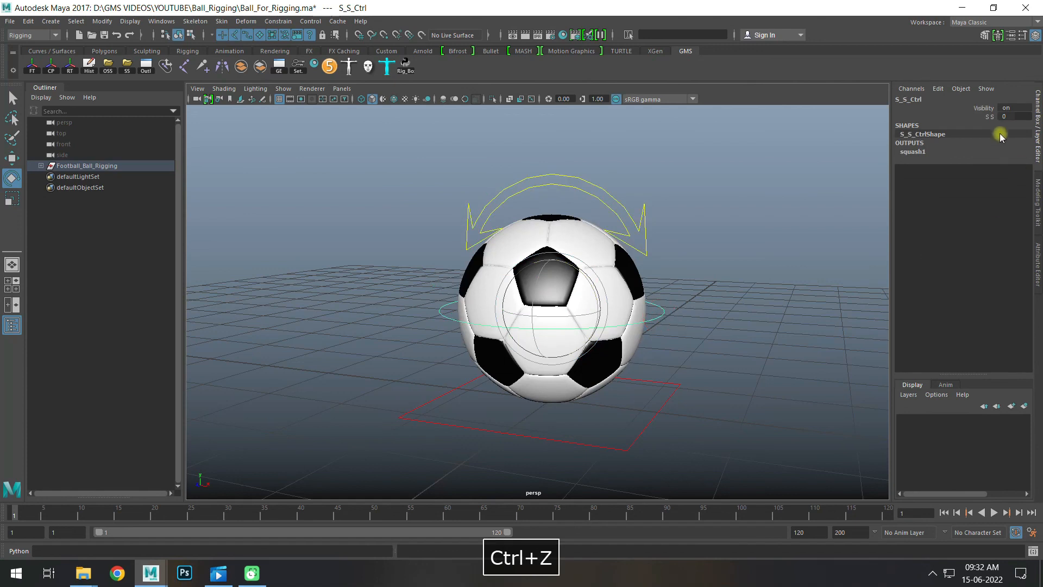
# Step: Try raising the S_S attribute of S_S_Ctrl to 1.6, and undo the change
pyautogui.click(990, 117)
pyautogui.moveTo(767, 240); pyautogui.dragTo(781, 257, button='middle')
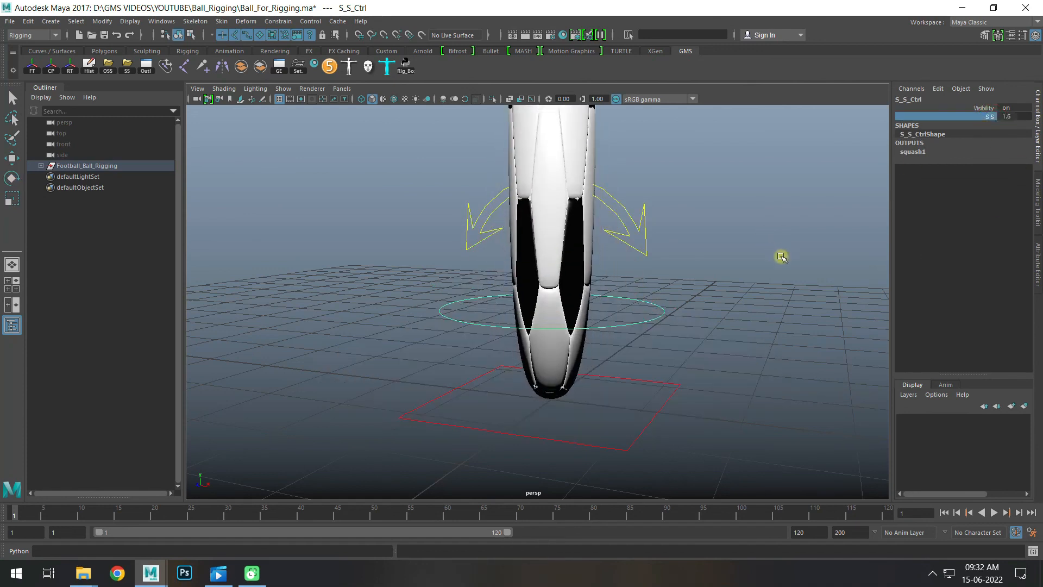
pyautogui.hotkey('ctrl', 'z')
# Step: Try scaling Main_Ctrl uniformly down to about 0.76, and undo the scaling and the selection
pyautogui.click(674, 380)
pyautogui.press('r')
pyautogui.moveTo(551, 399); pyautogui.dragTo(523, 410)
pyautogui.hotkey('ctrl', 'z')
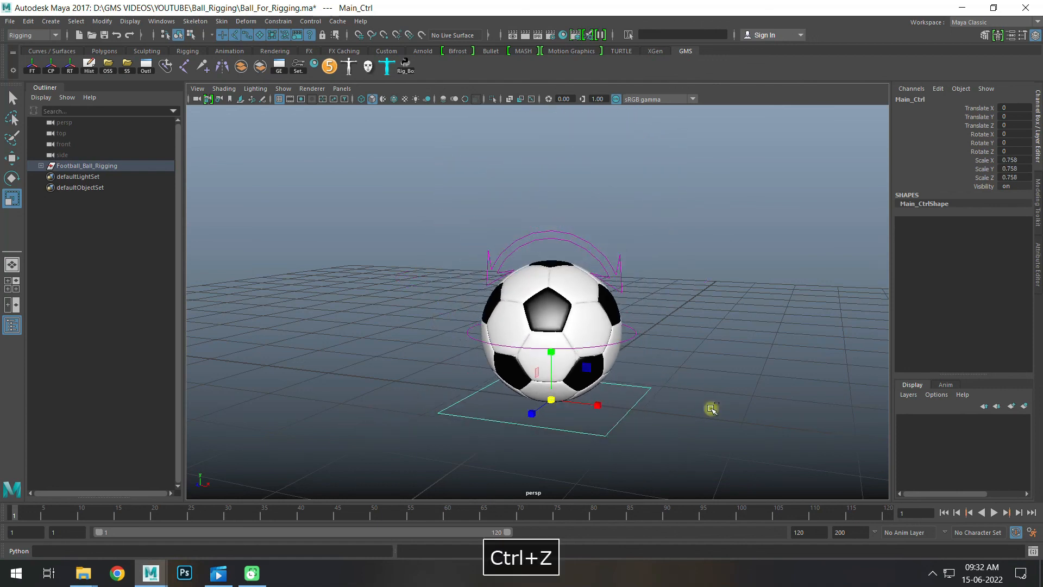
pyautogui.hotkey('ctrl', 'z')
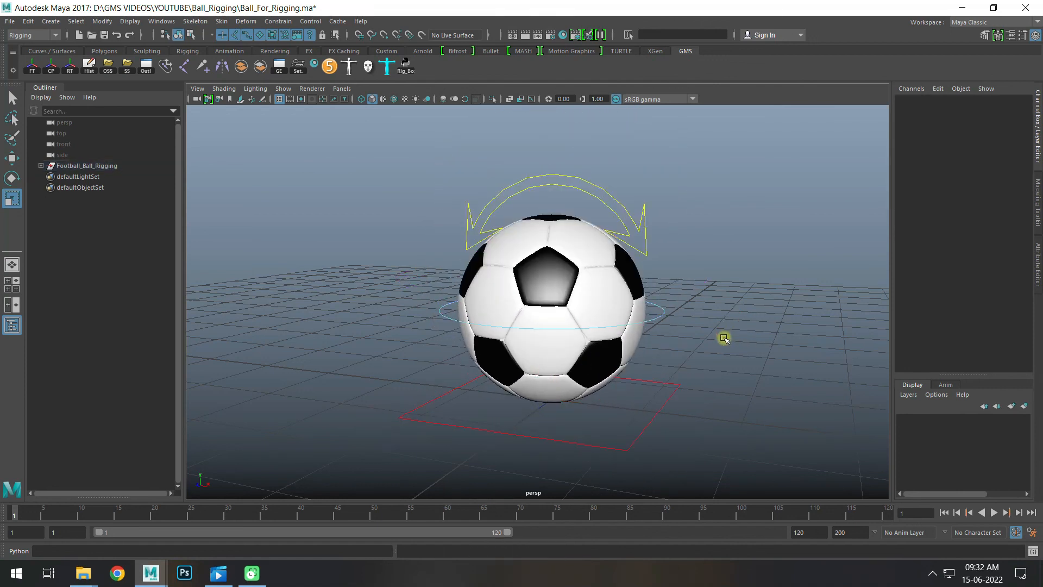